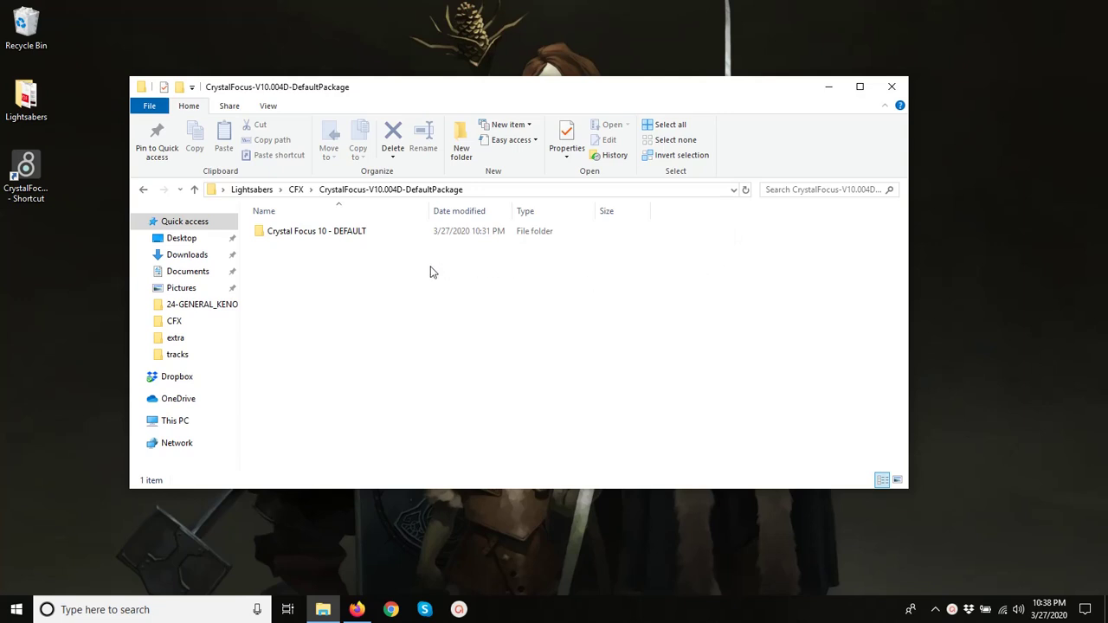
Open the config text file inside the Crystal Focus 10 - DEFAULT folder.
double_click(312, 237)
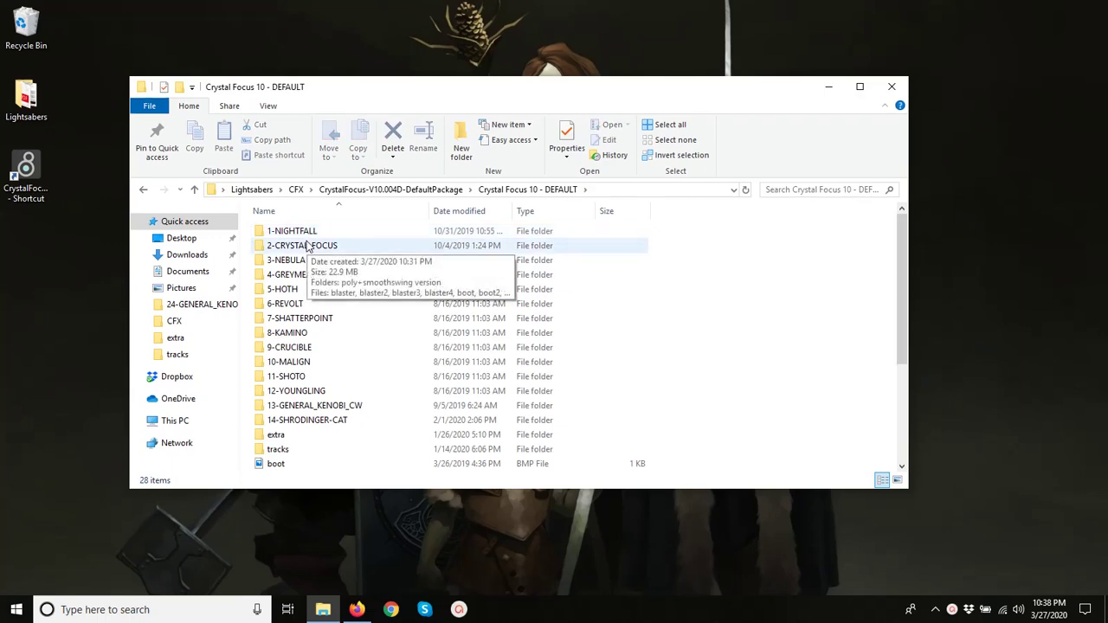
scroll(308, 248, down, 4)
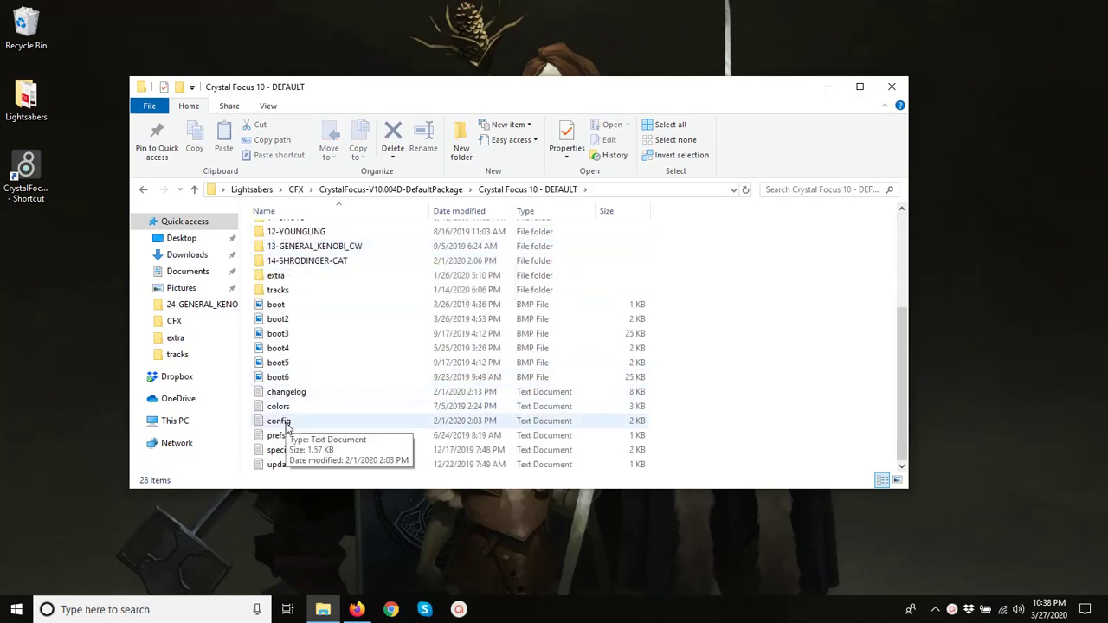
double_click(279, 421)
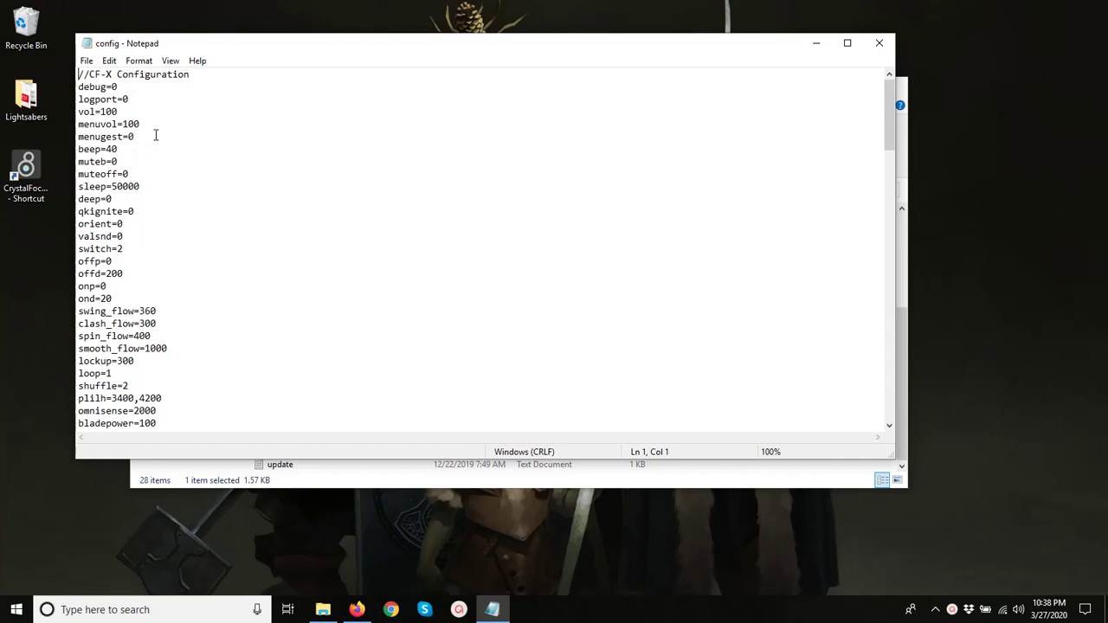
Set the ledstrip value to 135 in the config file.
scroll(161, 123, down, 1)
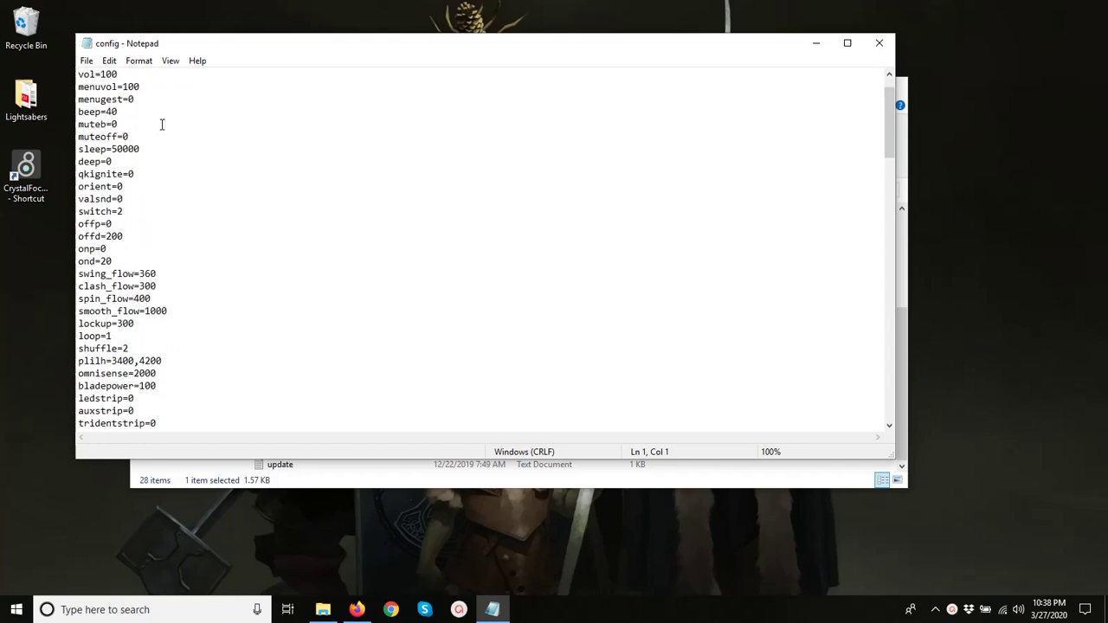
scroll(161, 124, down, 3)
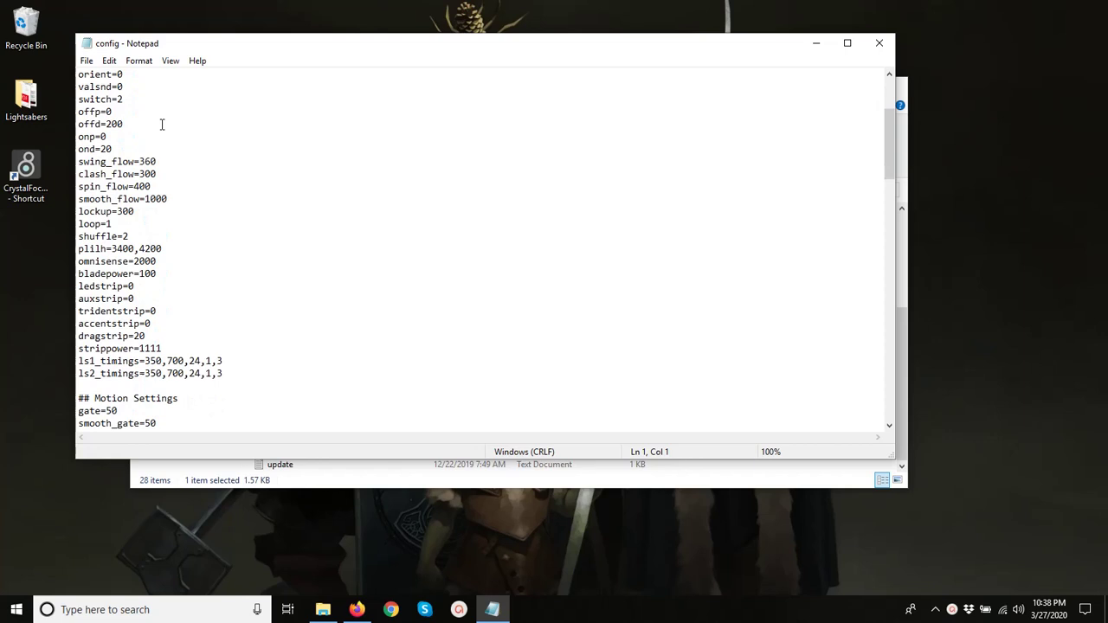
drag(137, 285, 71, 288)
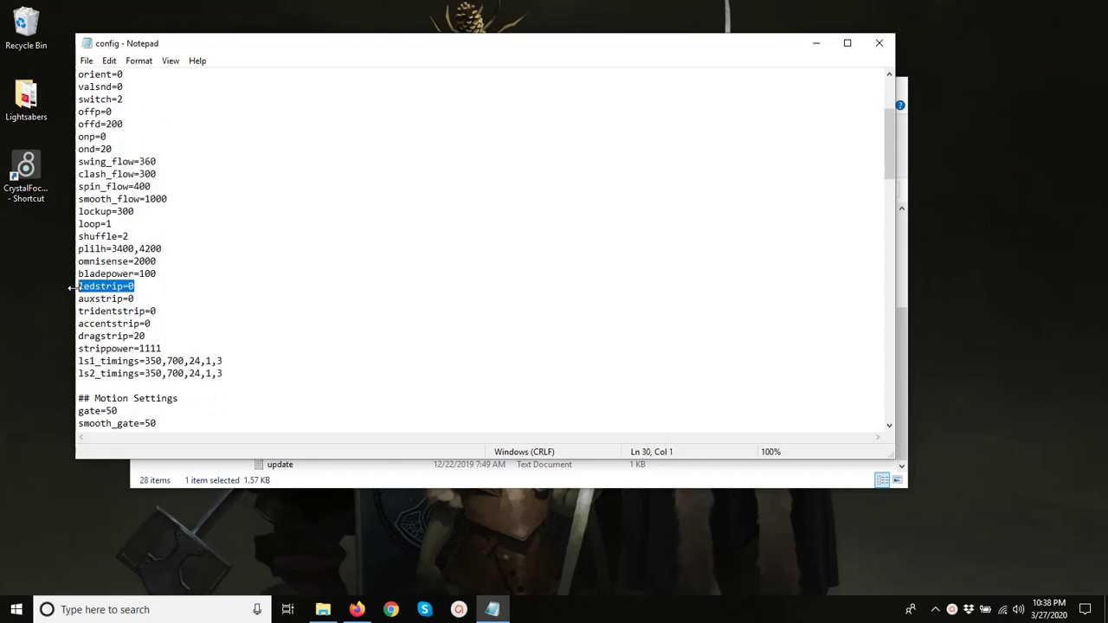
click(138, 287)
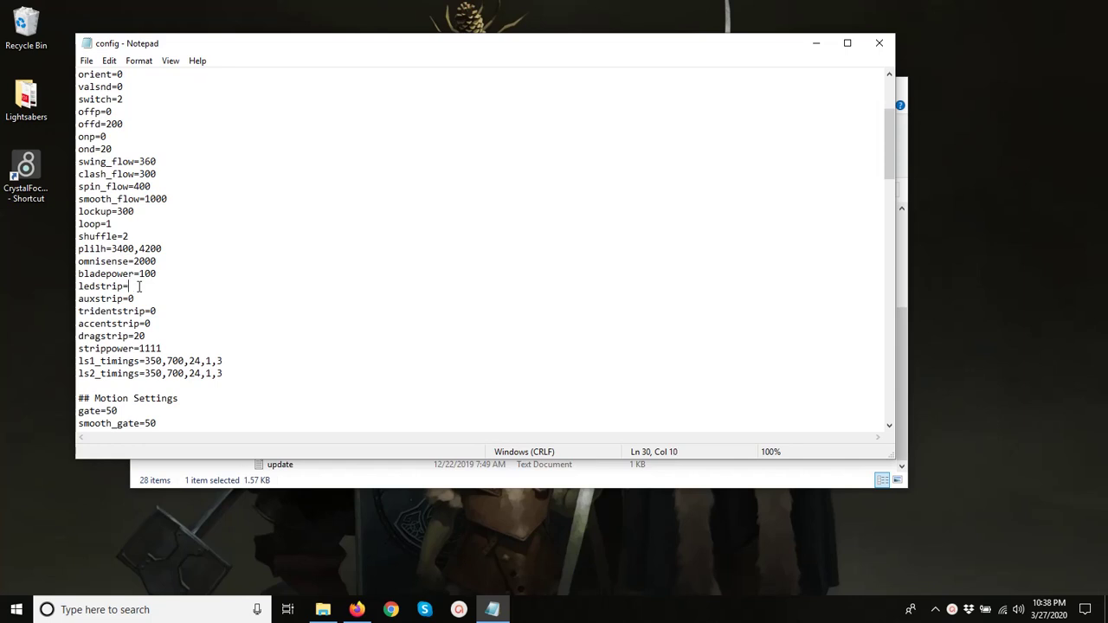
text(135)
Uncomment the [profile=1] heading near the end of the config file by removing its leading ## and space.
scroll(149, 277, down, 5)
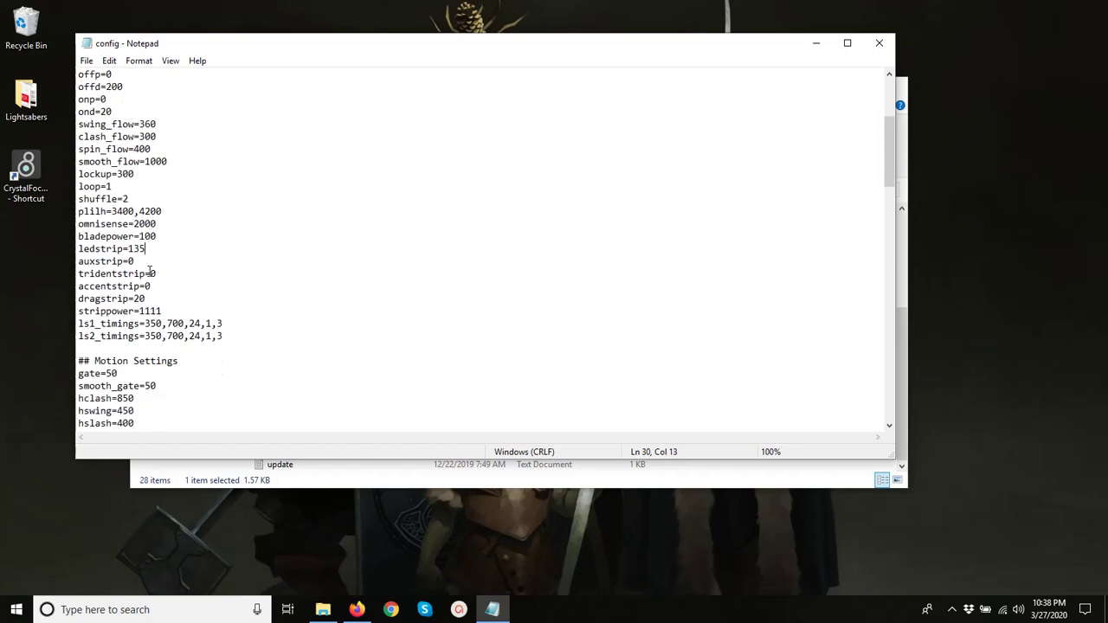
scroll(156, 235, down, 2)
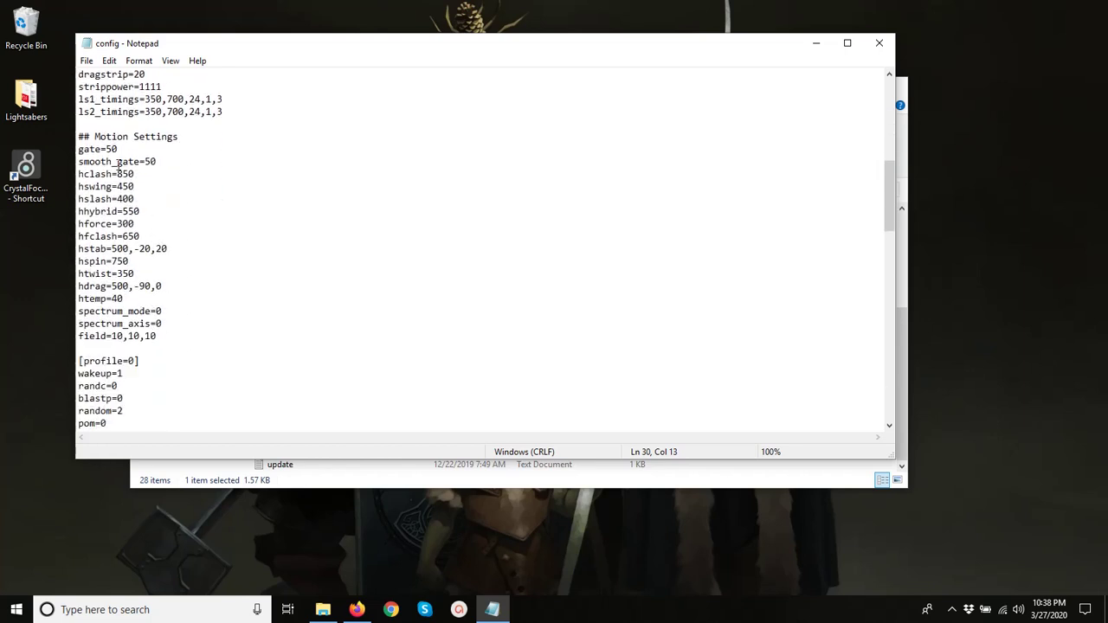
scroll(139, 204, down, 6)
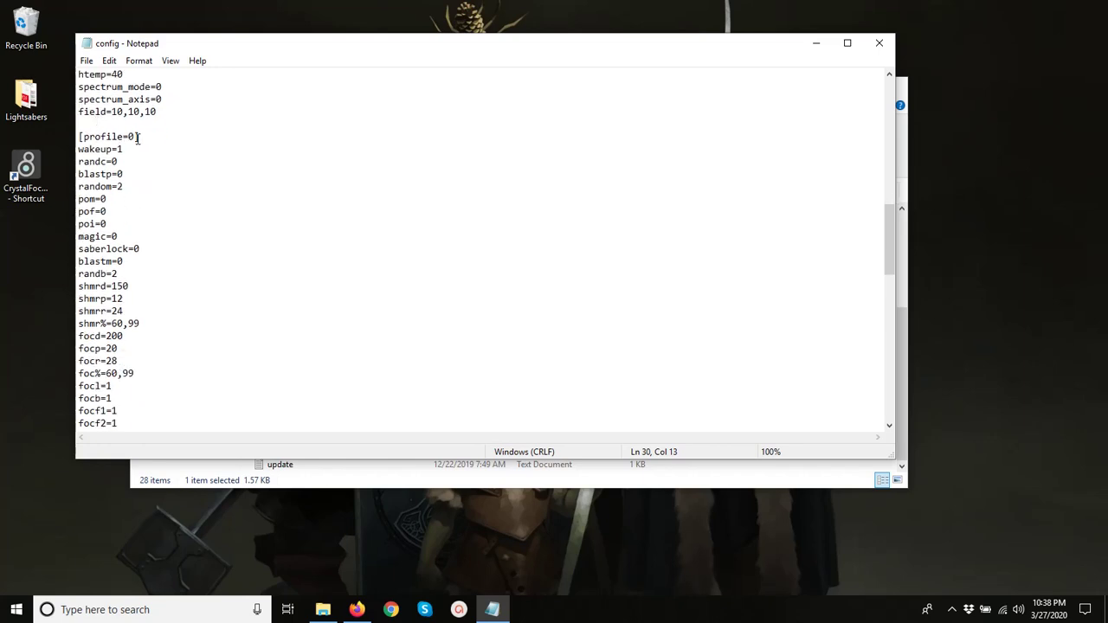
drag(137, 139, 80, 144)
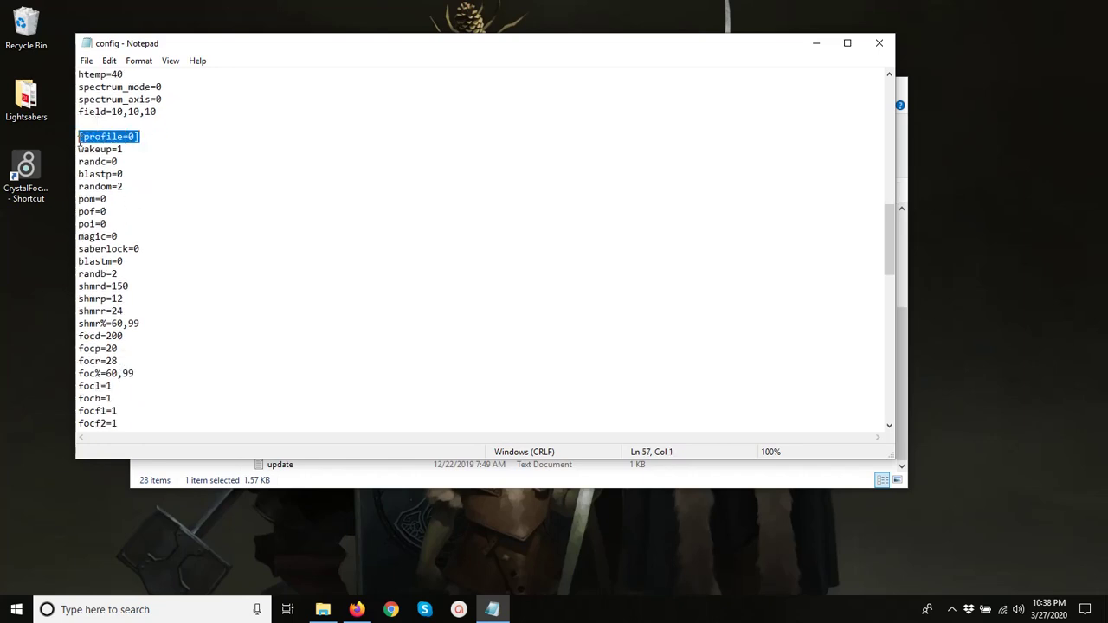
scroll(171, 190, down, 18)
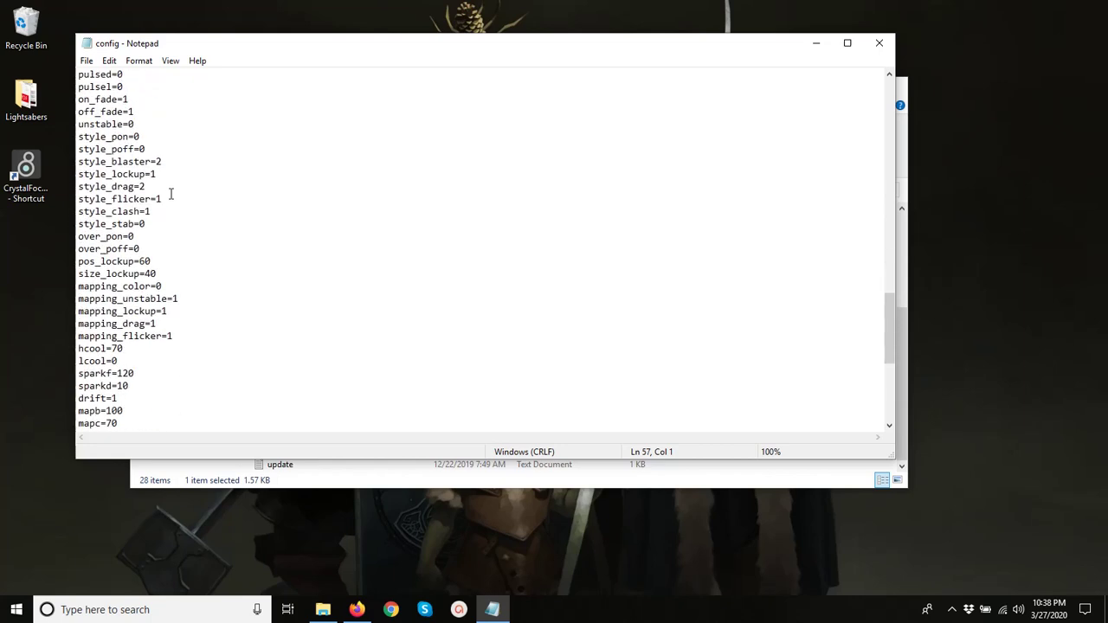
scroll(170, 196, down, 4)
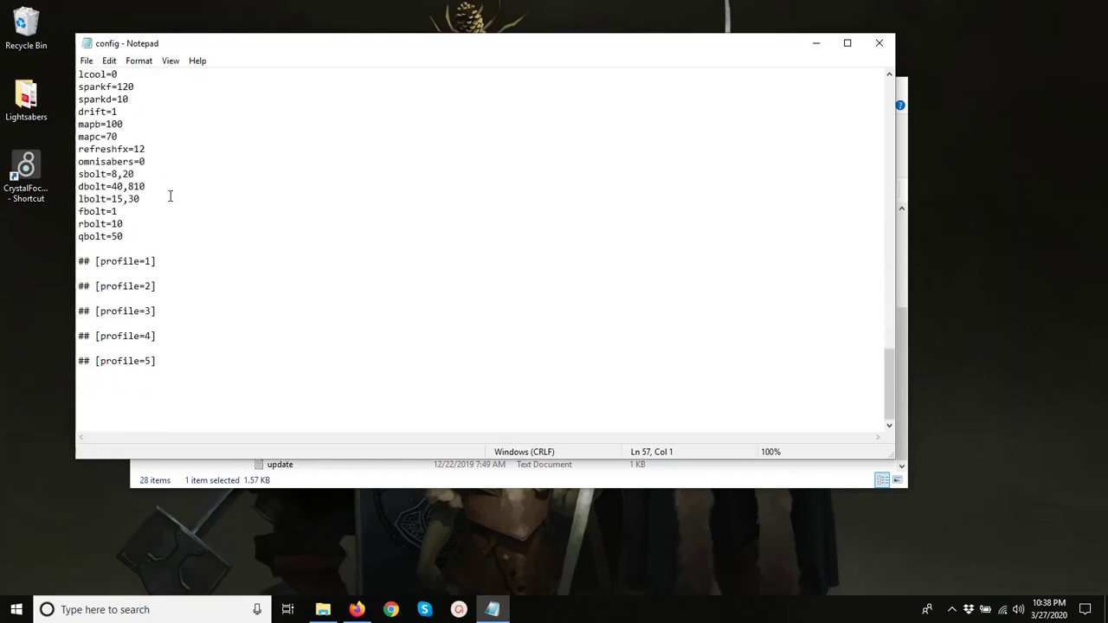
click(94, 262)
key(BackSpace)
key(BackSpace)
key(BackSpace)
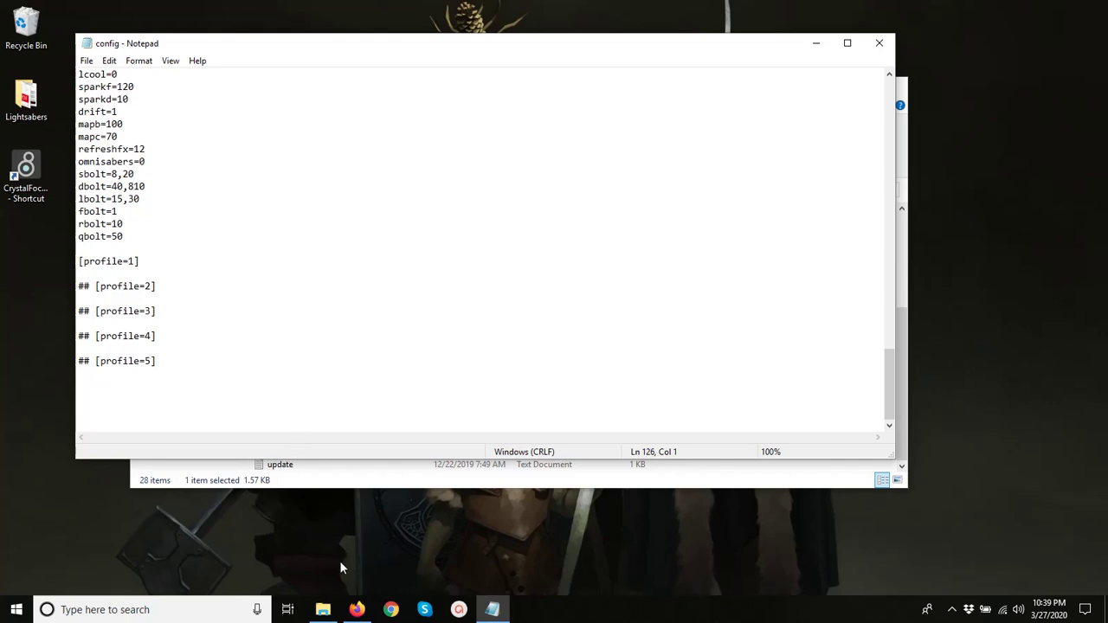
Switch to Firefox and look up the profile number of the fast rain effect in the CFX Profiles spreadsheet.
click(356, 609)
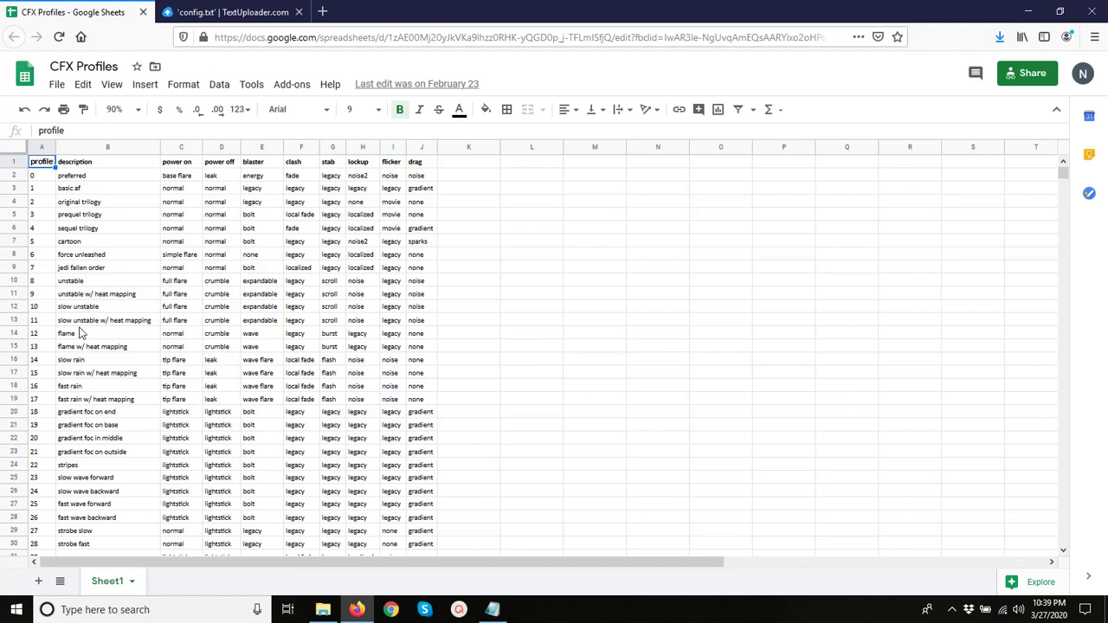
click(73, 387)
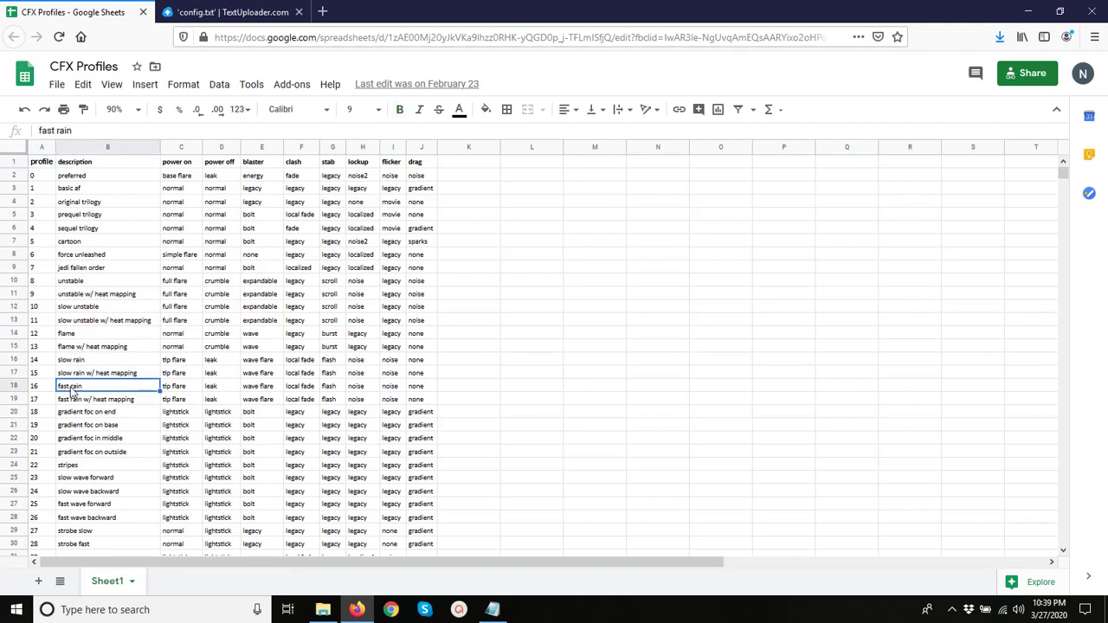
click(41, 387)
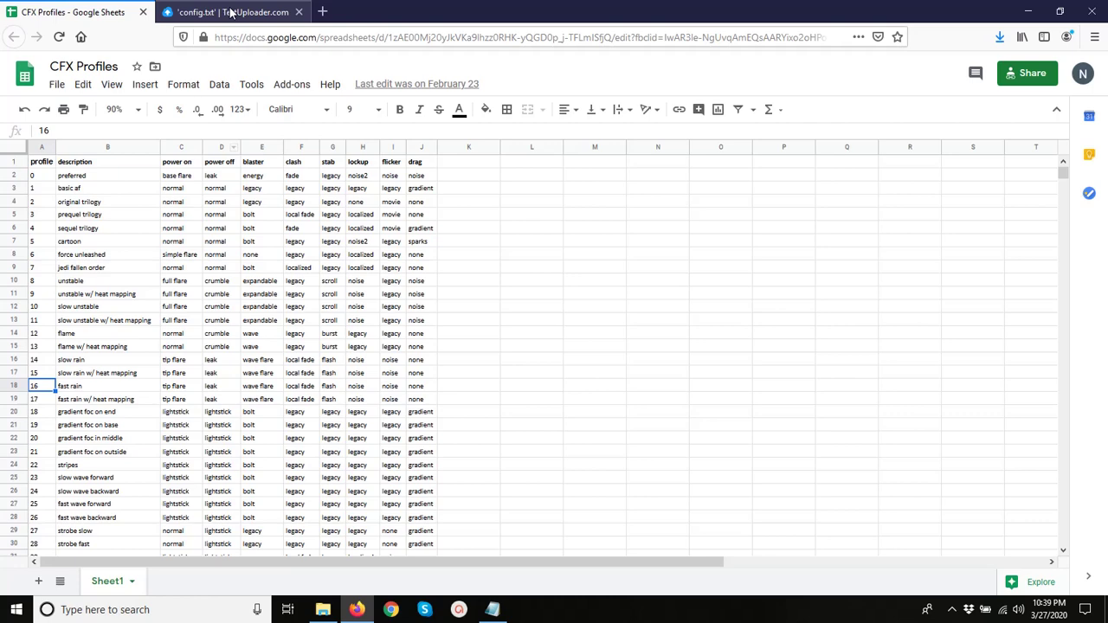
Copy all settings under [profile=16], from wakeup through qbolt, from the config.txt page on TextUploader.
click(231, 12)
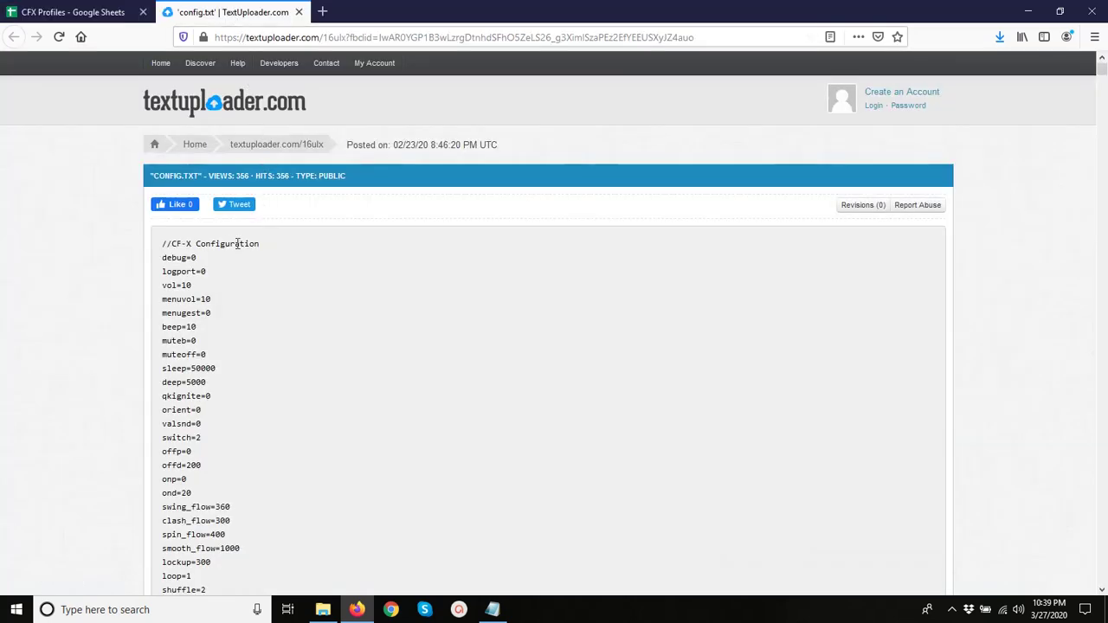
scroll(202, 251, down, 15)
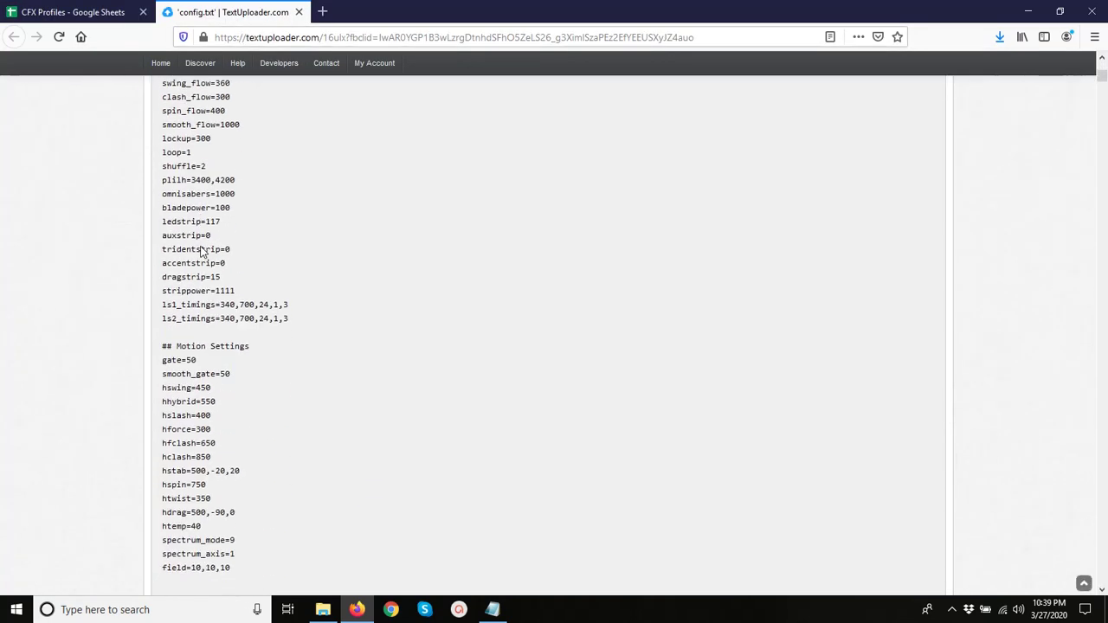
scroll(202, 260, up, 10)
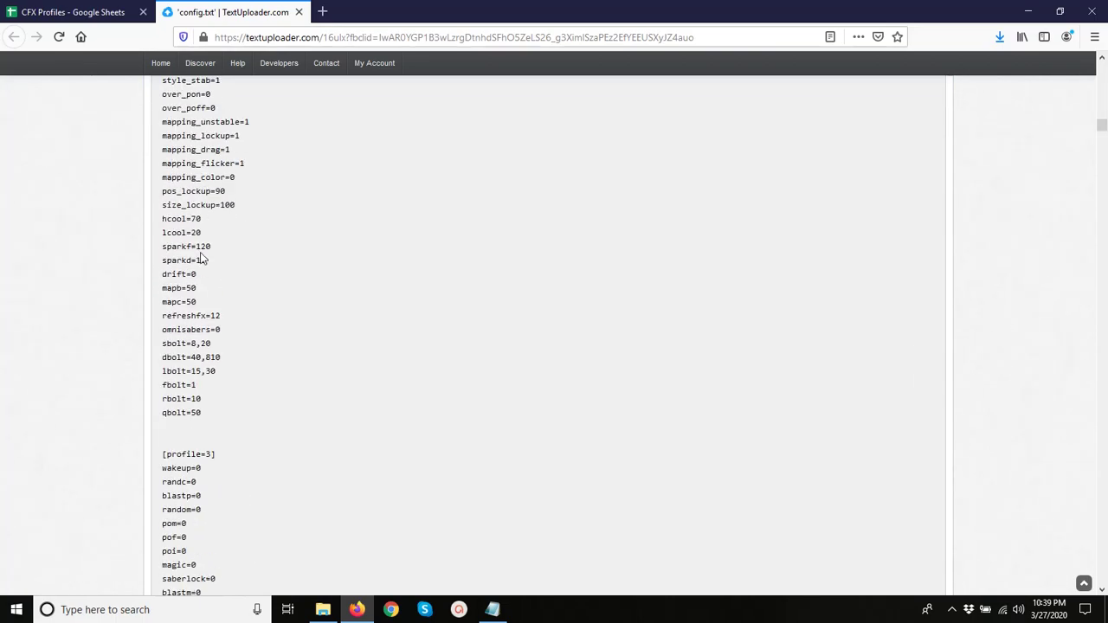
scroll(203, 270, up, 10)
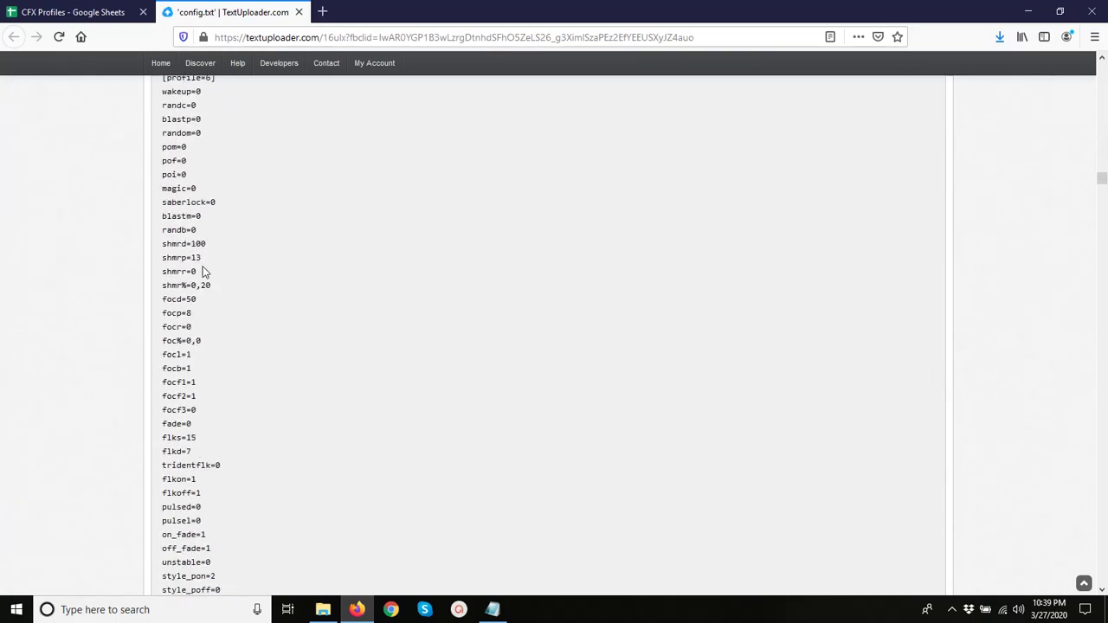
scroll(203, 269, up, 10)
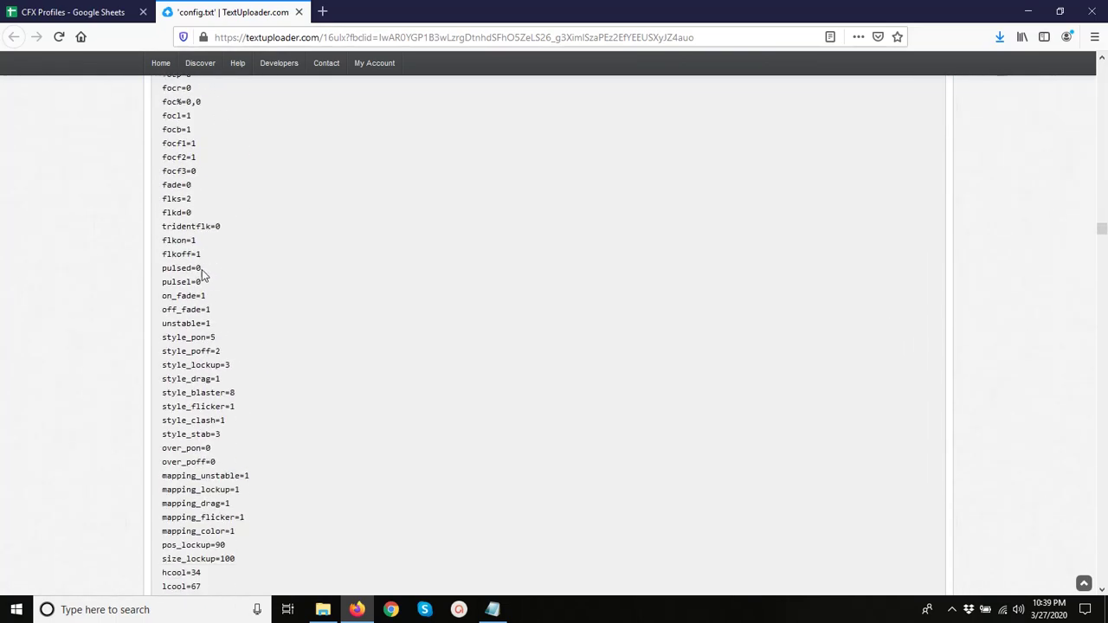
scroll(202, 269, down, 10)
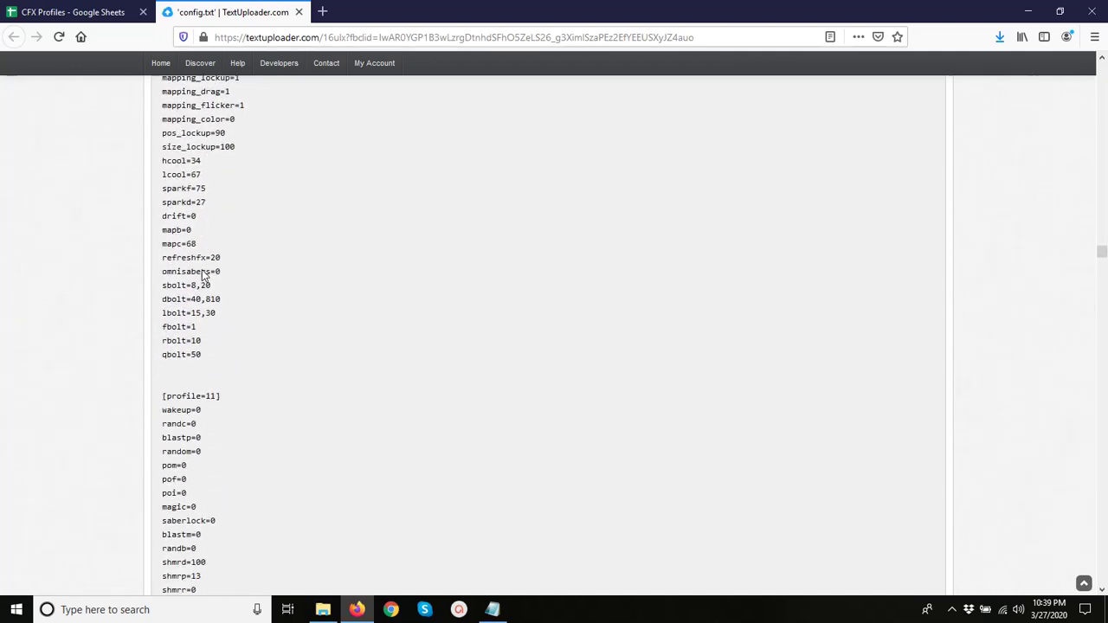
scroll(199, 278, down, 10)
scroll(199, 275, up, 4)
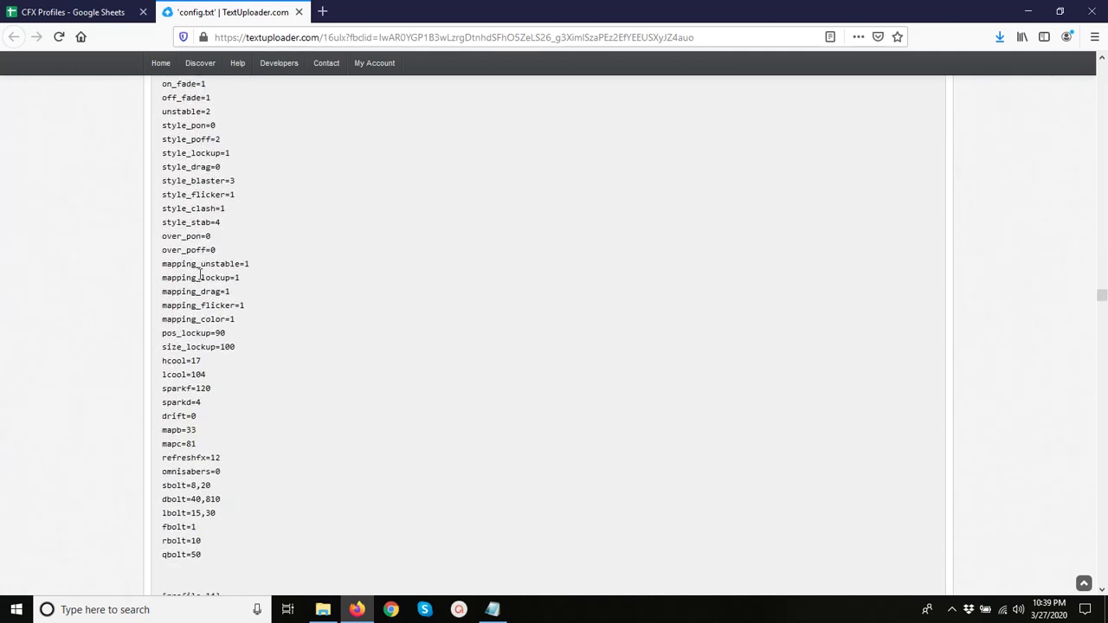
scroll(199, 275, down, 7)
scroll(199, 275, up, 3)
scroll(199, 275, down, 10)
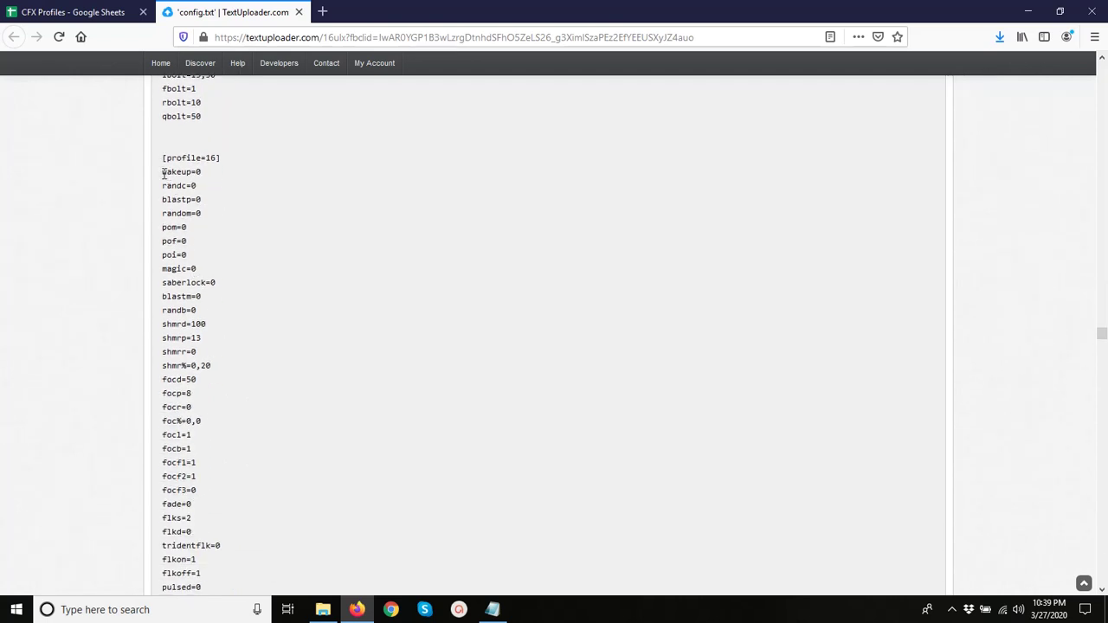
drag(162, 172, 208, 414)
right_click(191, 404)
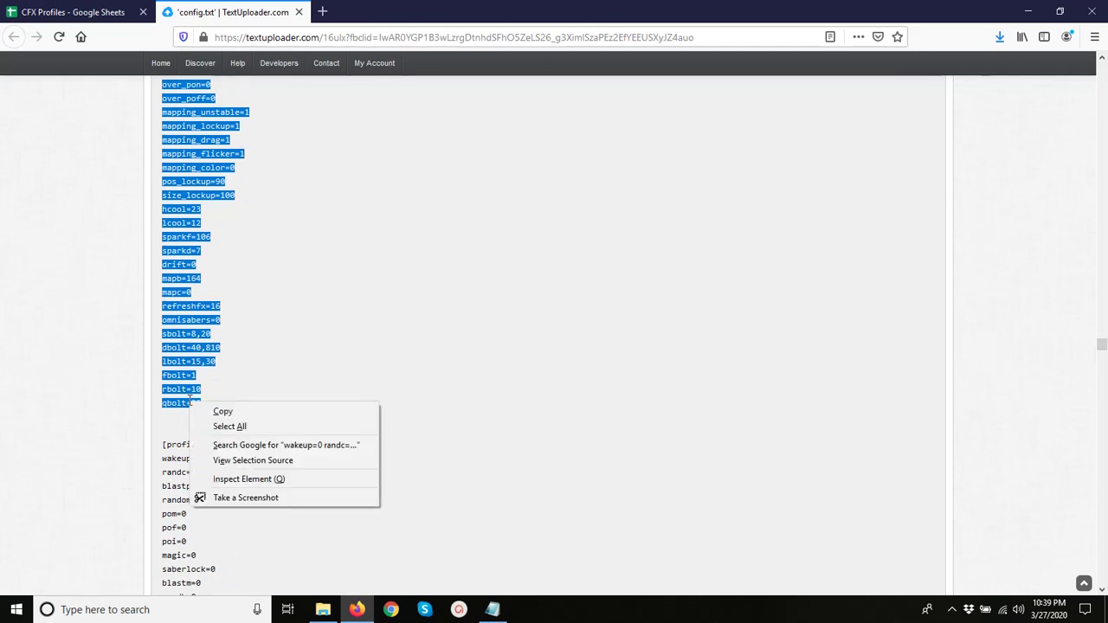
click(218, 415)
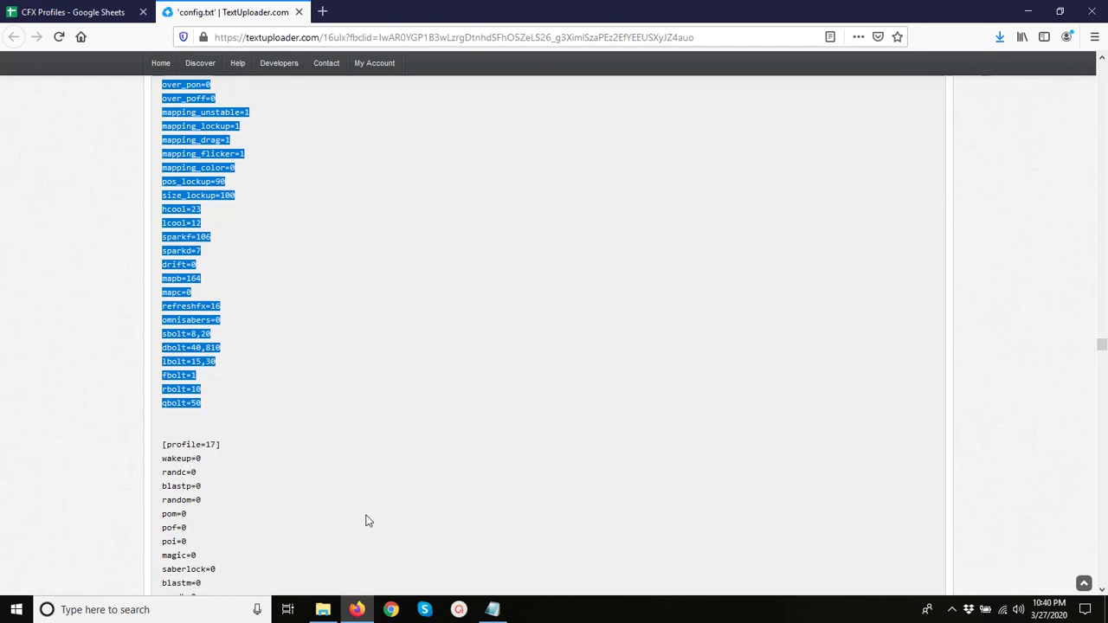
Switch back to Notepad, paste the copied settings beneath [profile=1], and add a line break before the [profile=2] heading.
click(493, 609)
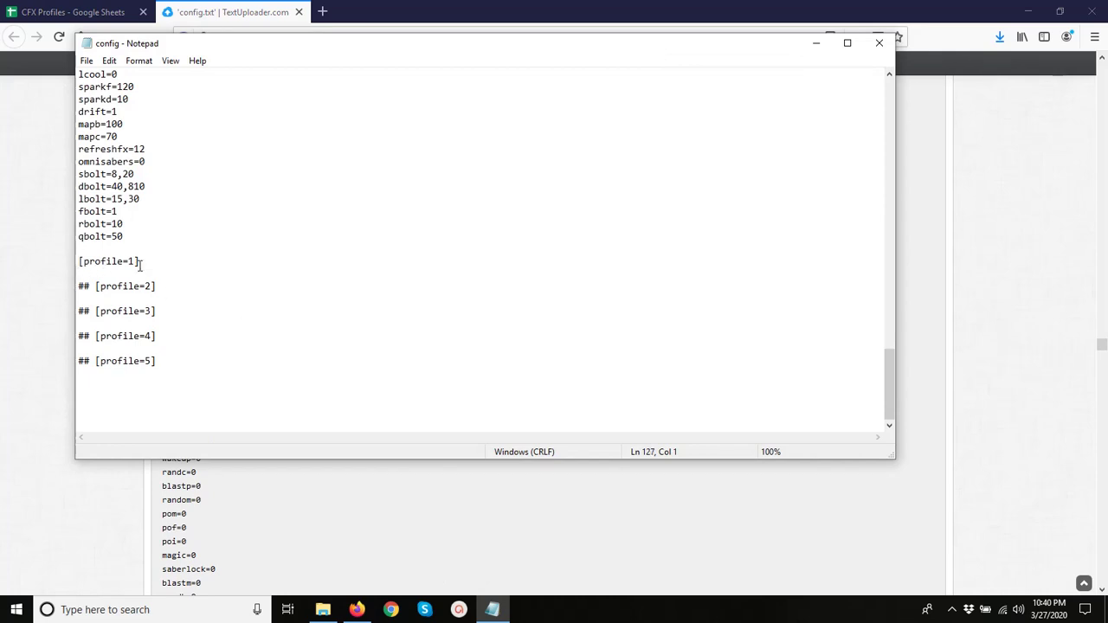
right_click(94, 275)
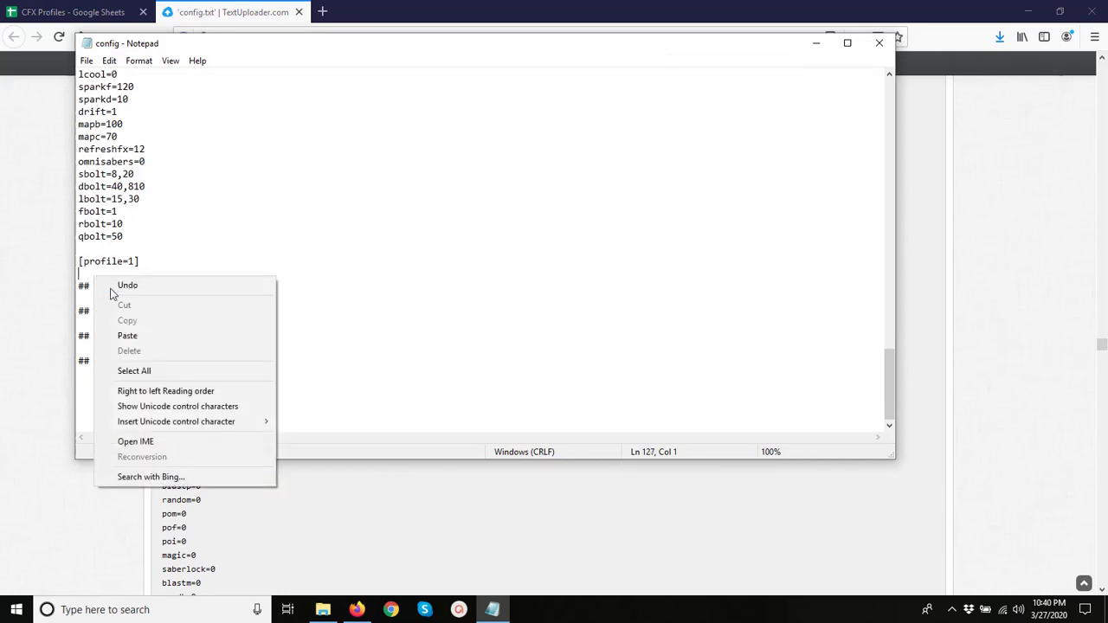
click(142, 336)
scroll(162, 290, down, 4)
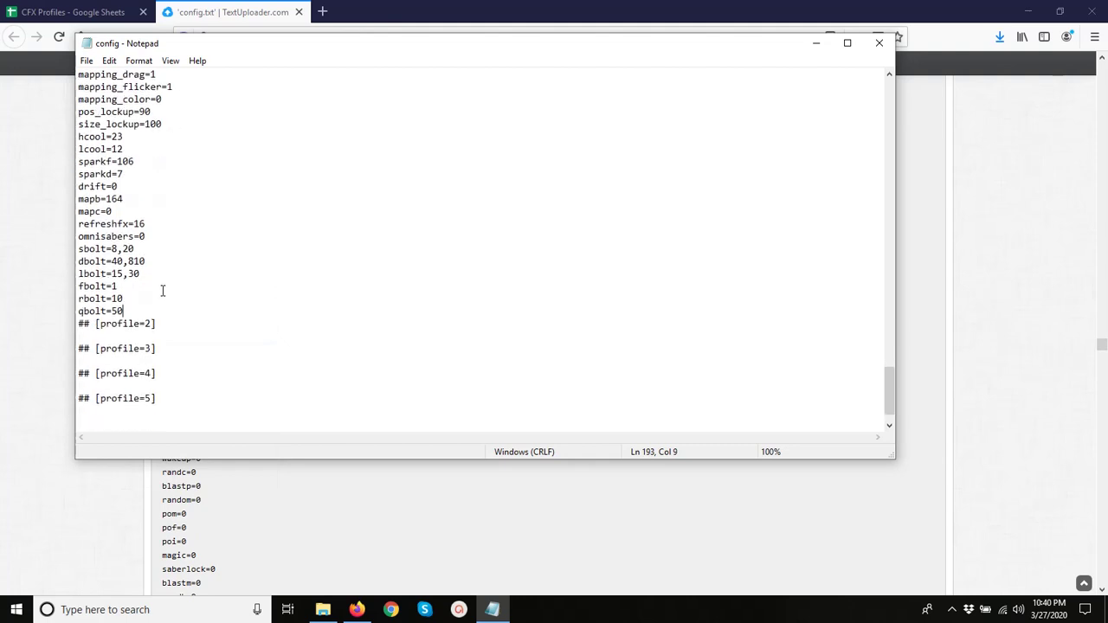
key(Return)
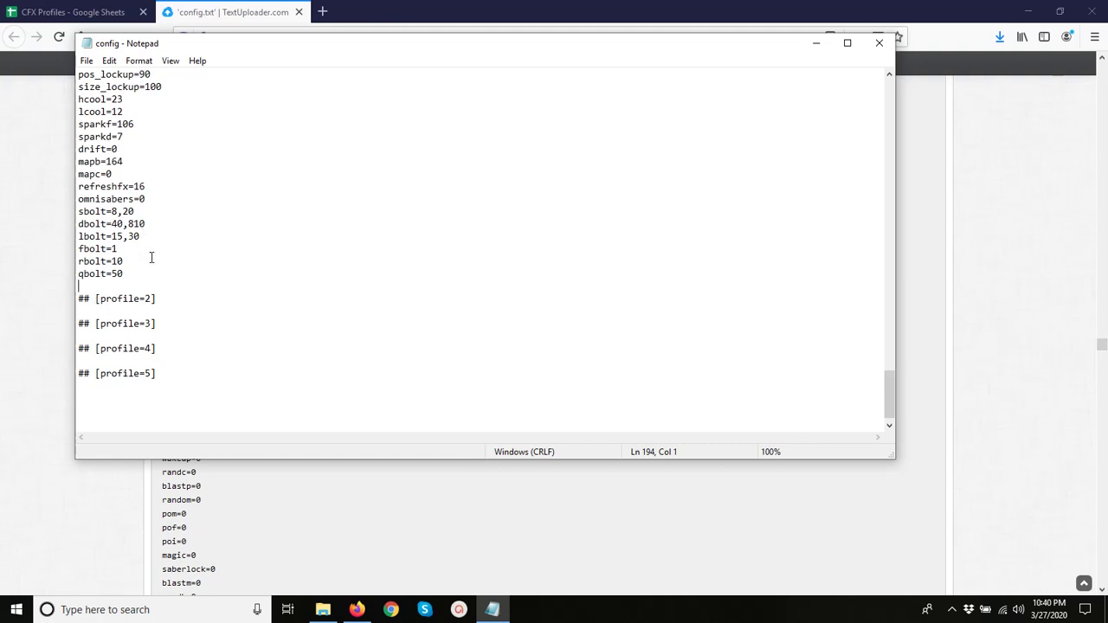
Close the config file with its changes saved and return to the Crystal Focus 10 - DEFAULT folder in File Explorer.
click(879, 43)
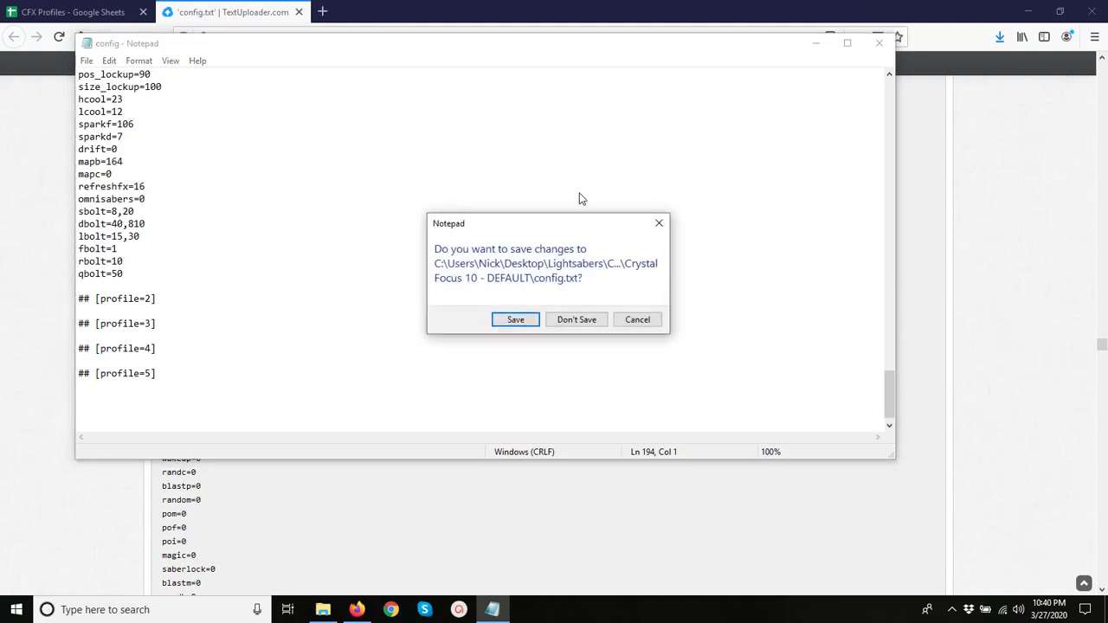
click(528, 323)
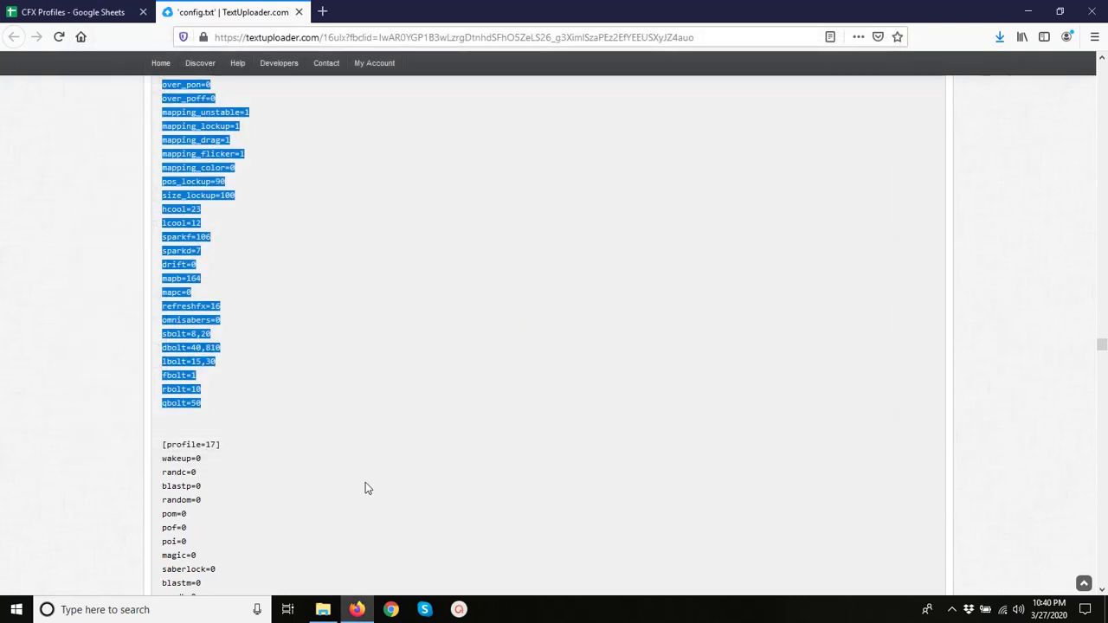
click(323, 610)
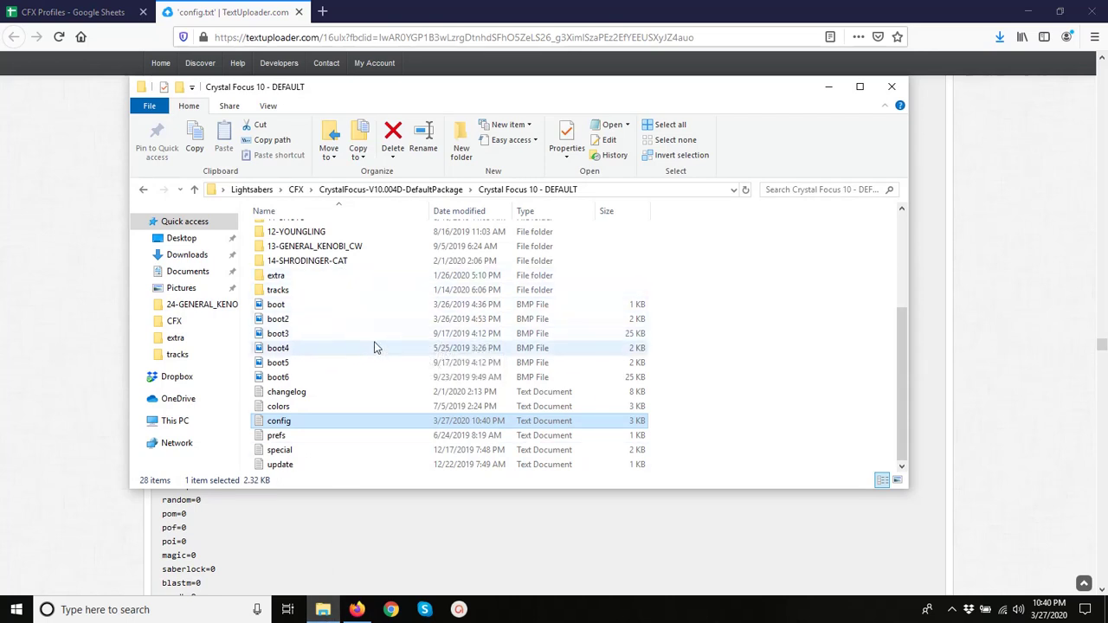
scroll(375, 347, up, 4)
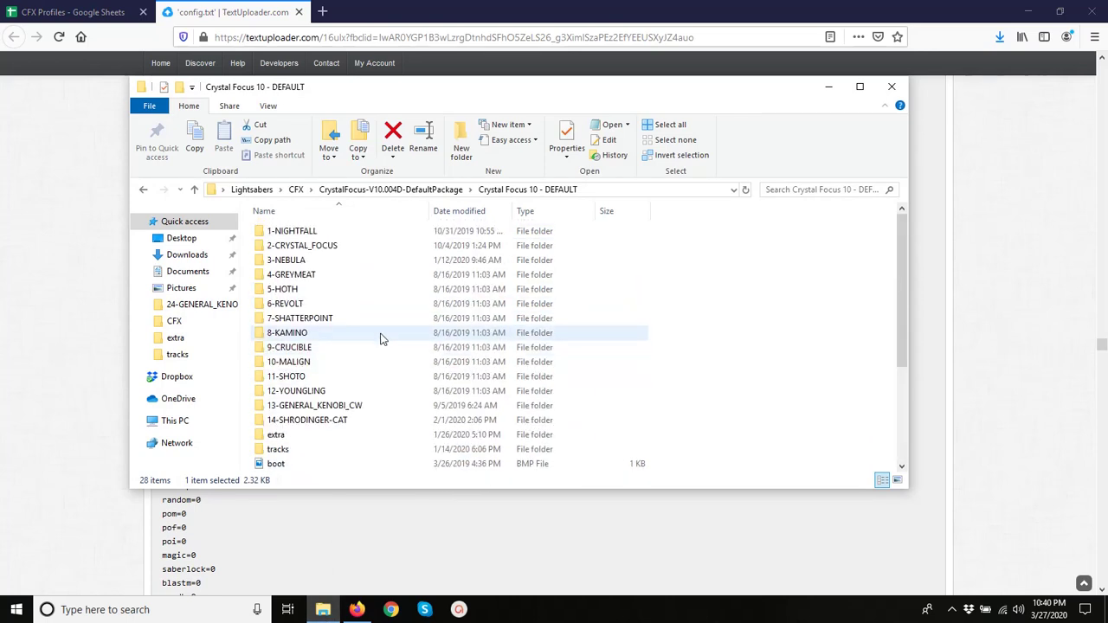
Open the font_config file inside the 8-KAMINO folder.
click(286, 336)
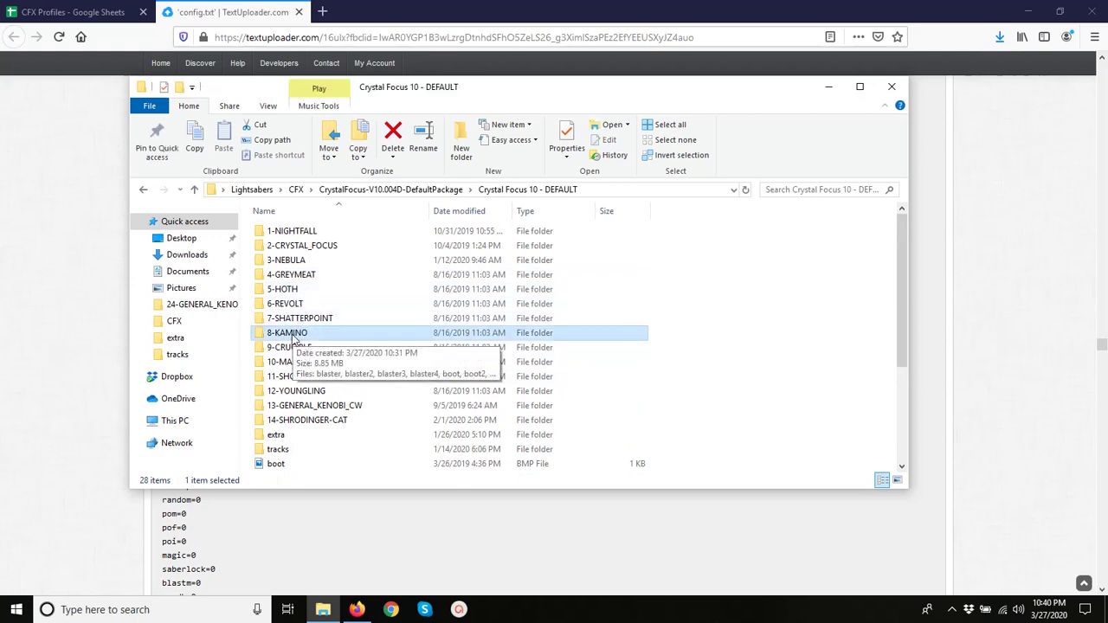
double_click(293, 338)
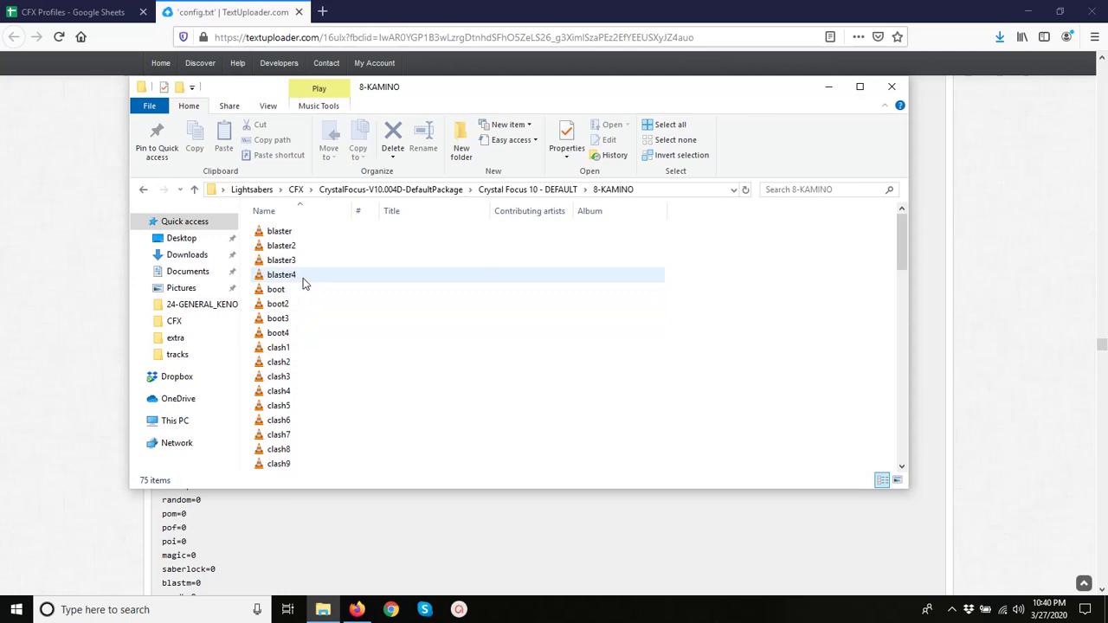
scroll(303, 283, down, 3)
scroll(303, 278, down, 6)
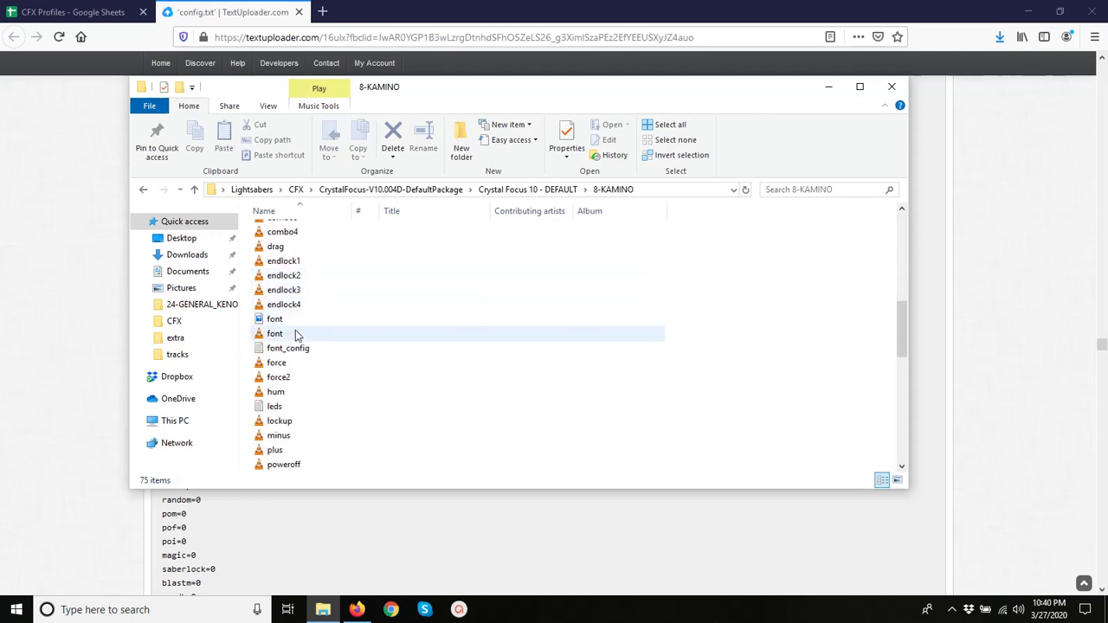
double_click(288, 348)
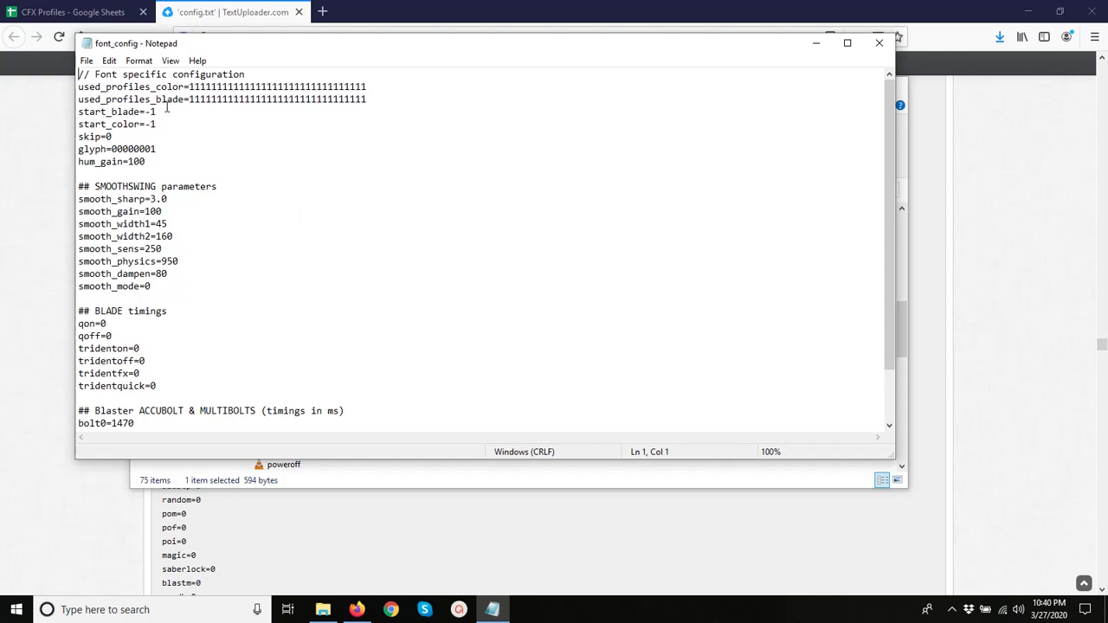
Set start_blade to 1 in font_config, close it with the change saved, and return to the Crystal Focus 10 - DEFAULT folder.
drag(164, 112, 80, 113)
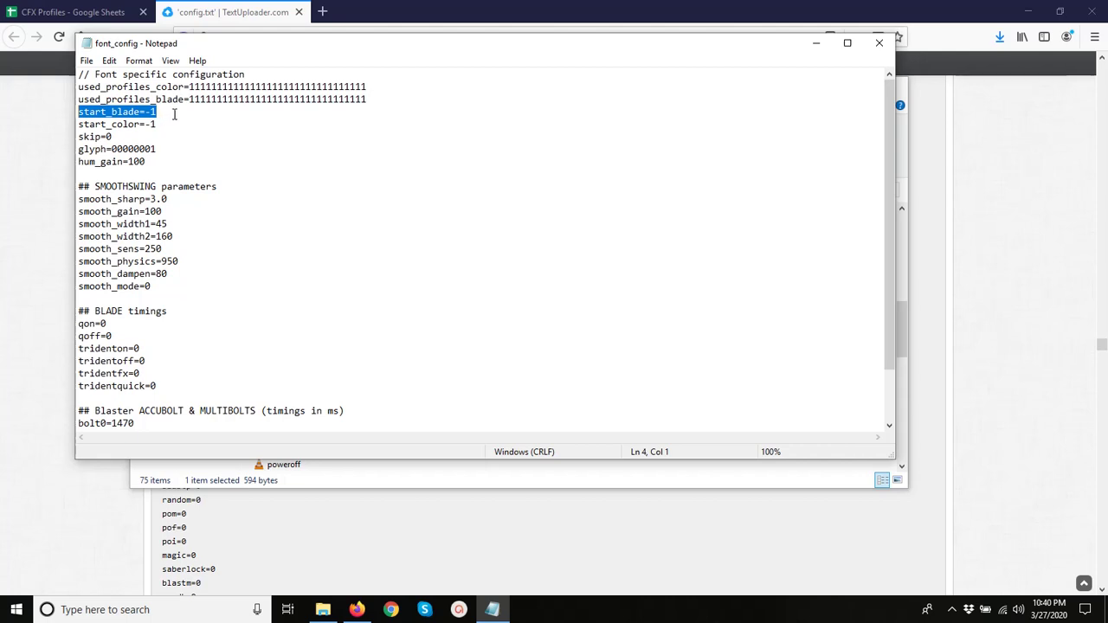
click(174, 113)
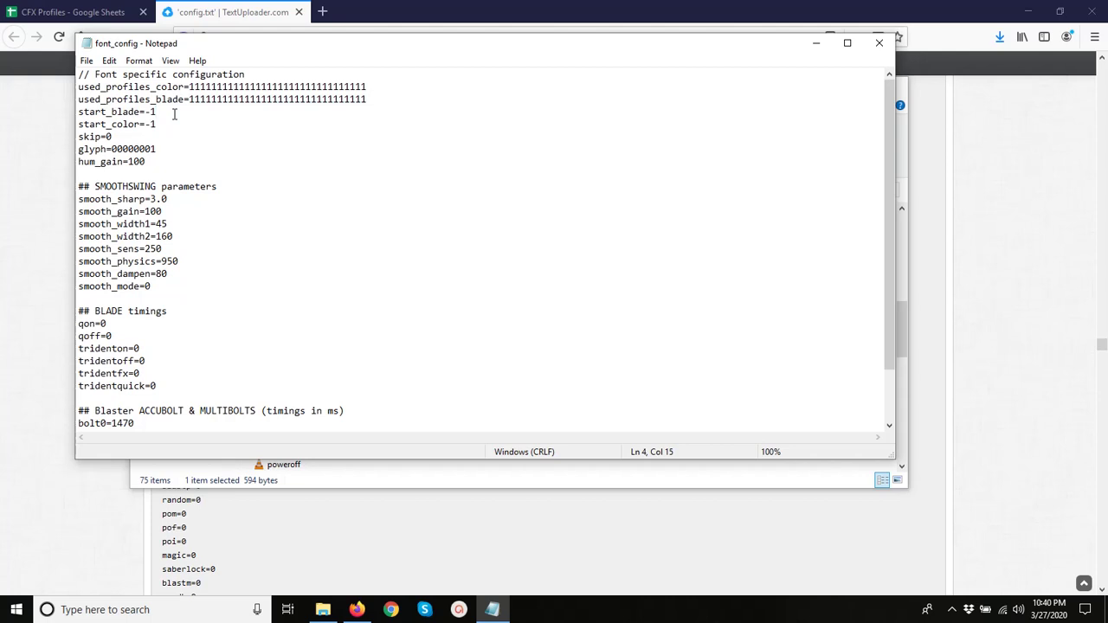
key(Left)
key(BackSpace)
click(878, 42)
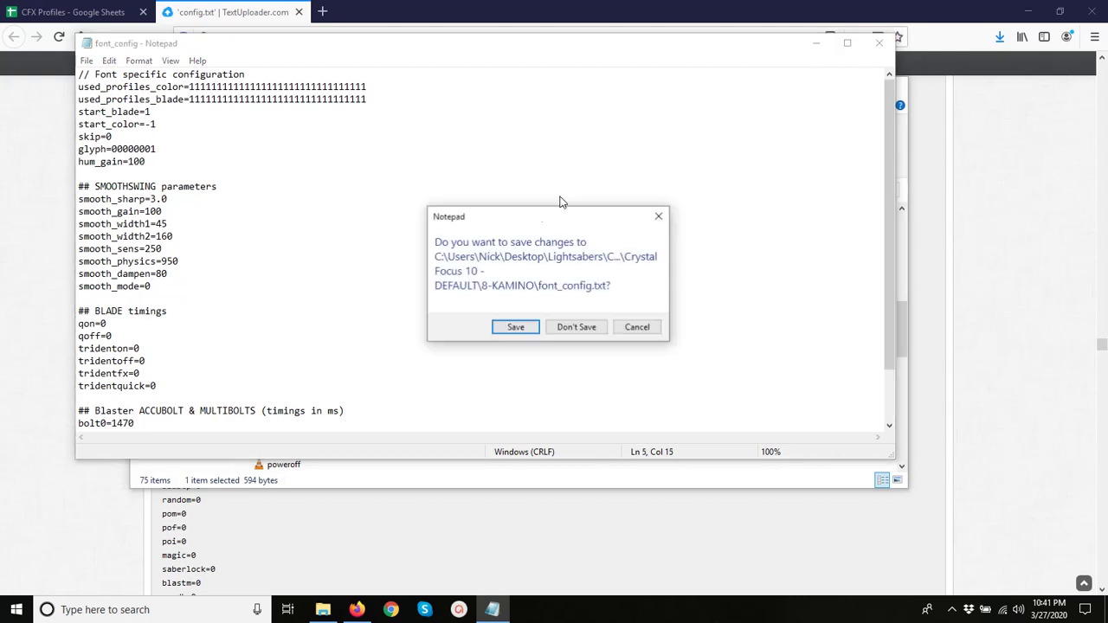
click(516, 326)
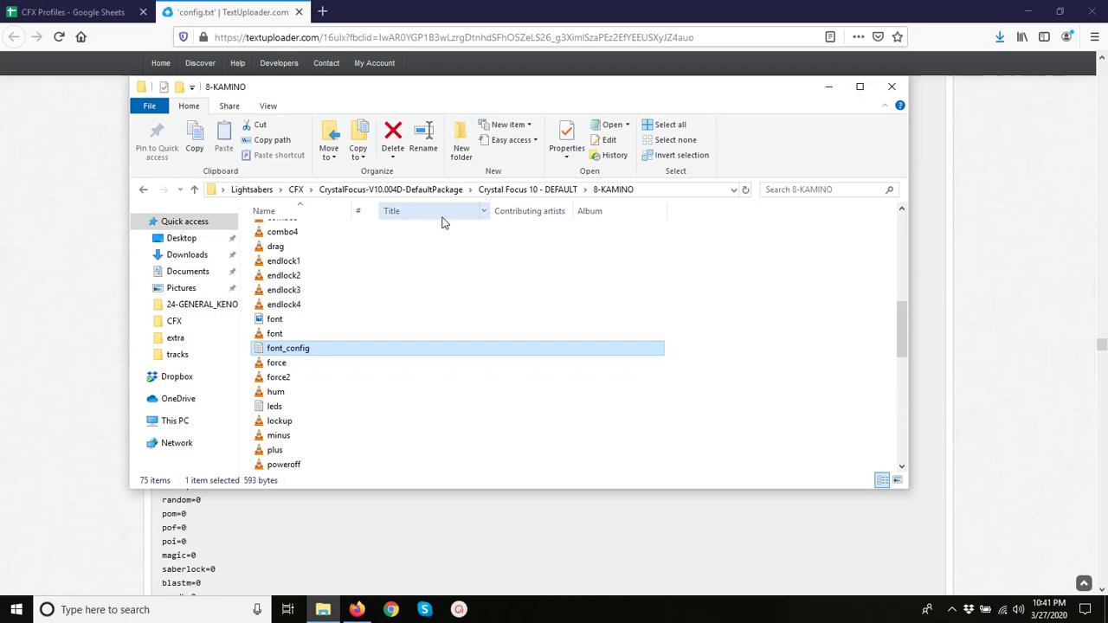
click(554, 191)
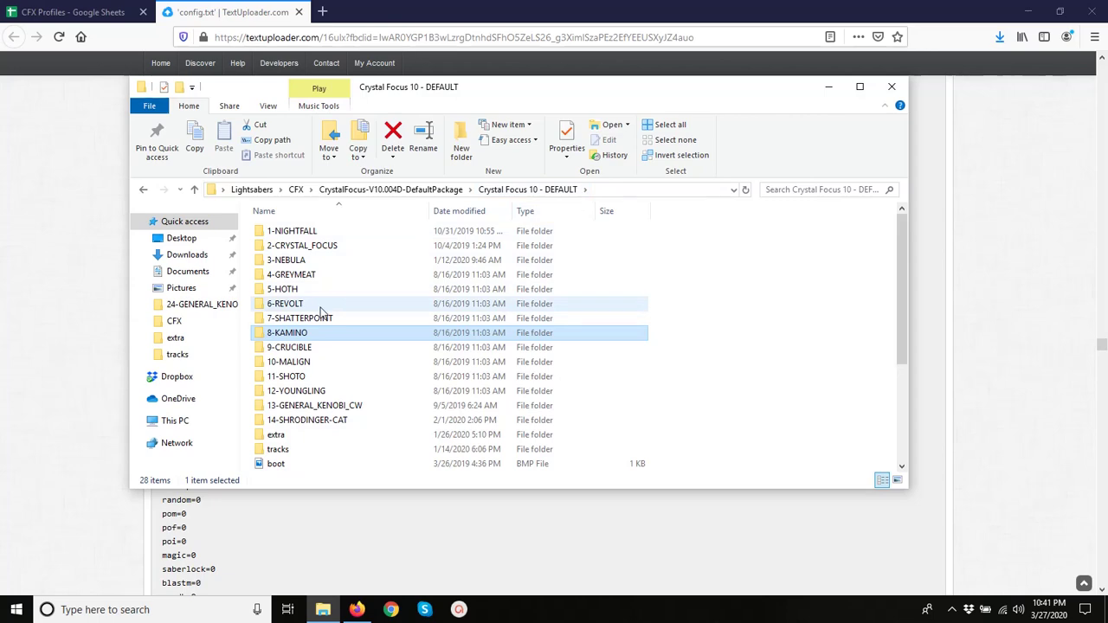
Switch to Firefox and look up the profile number of the slow wave forward effect in the CFX Profiles spreadsheet.
click(111, 12)
scroll(149, 264, down, 2)
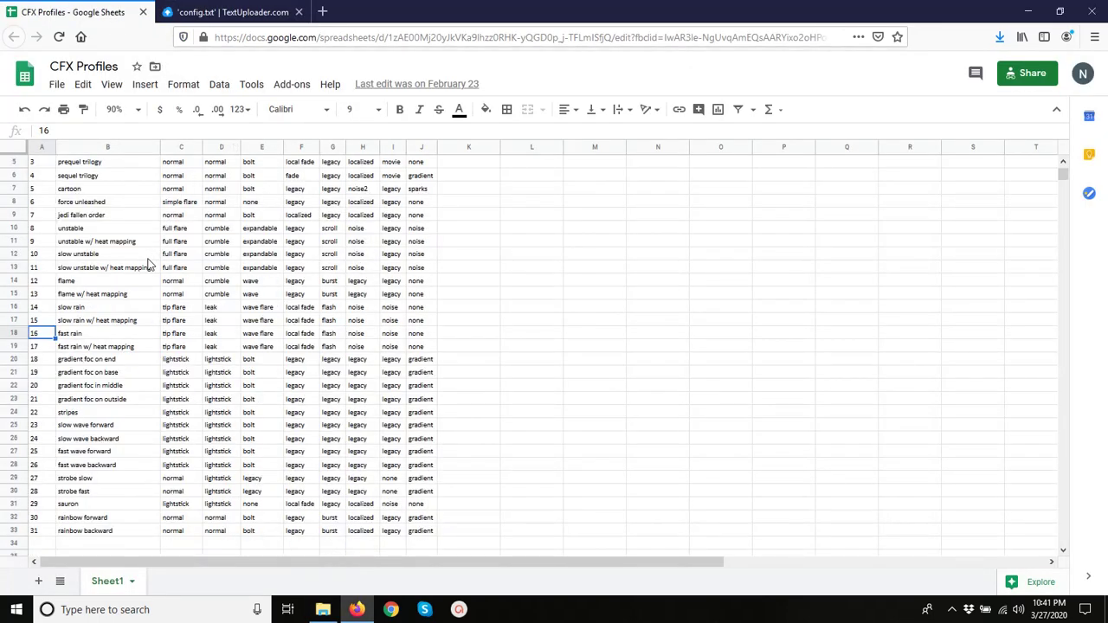
scroll(145, 270, down, 2)
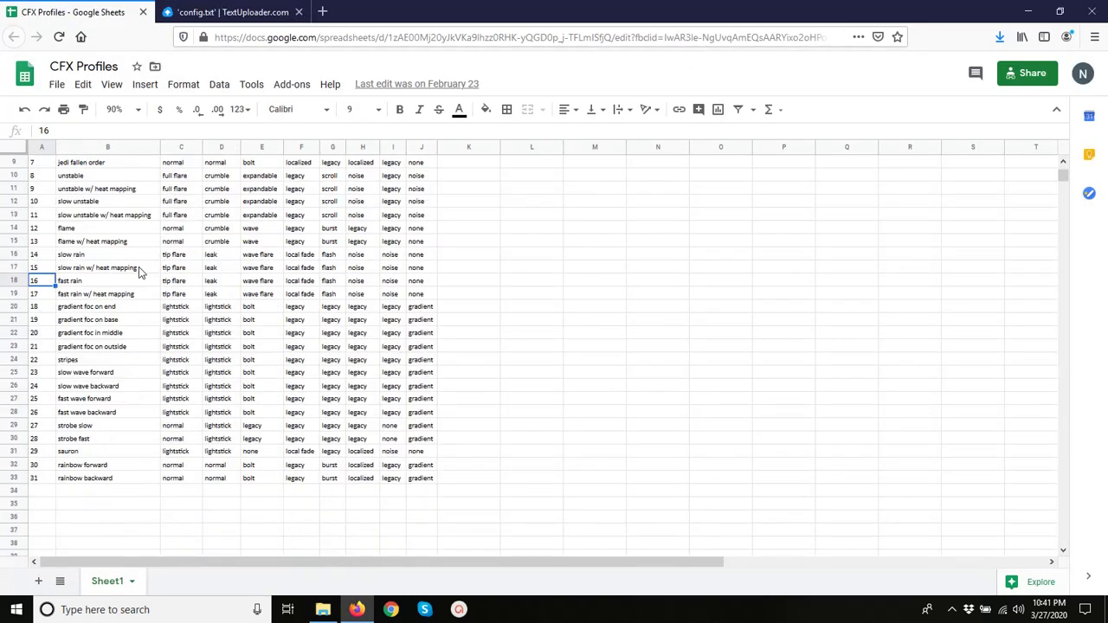
click(97, 373)
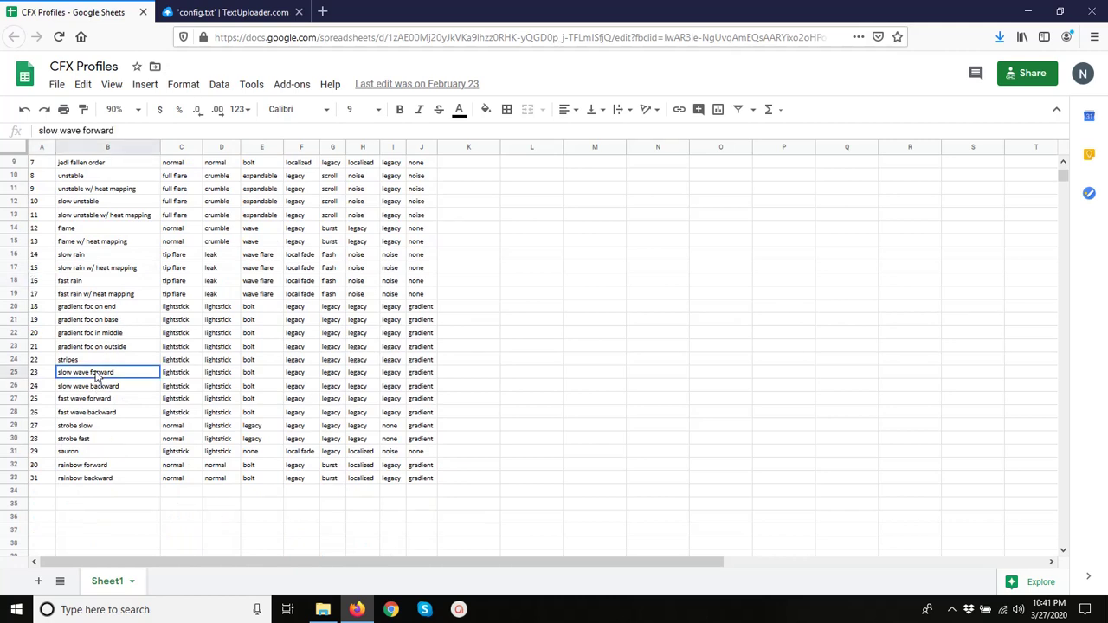
click(44, 377)
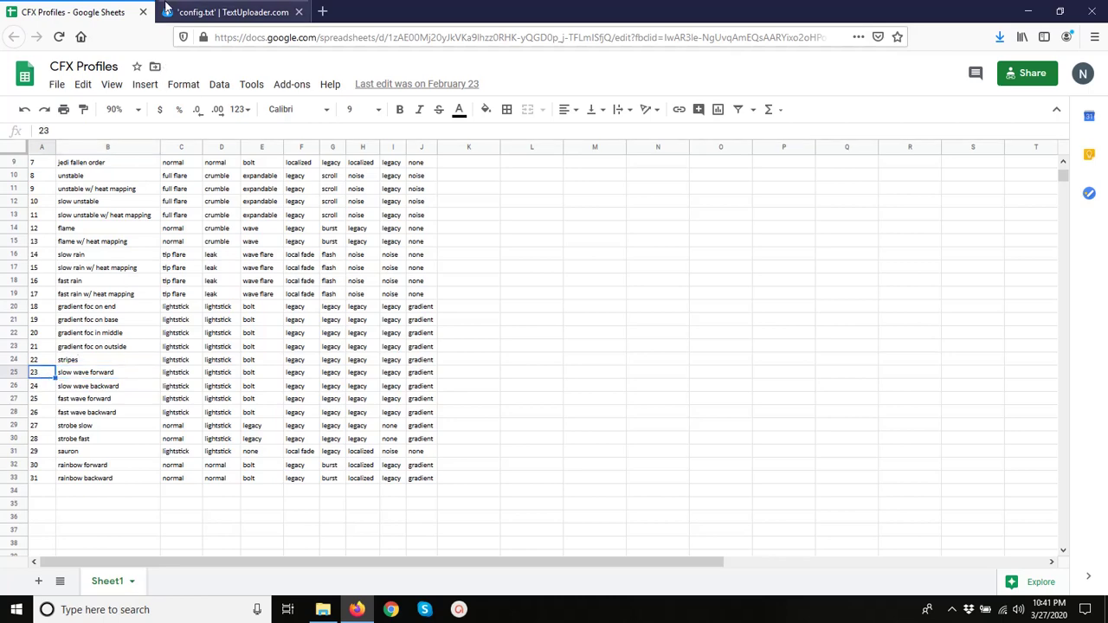
Copy all settings under [profile=23], from wakeup through qbolt, from the config.txt page on TextUploader.
click(203, 8)
scroll(221, 299, down, 20)
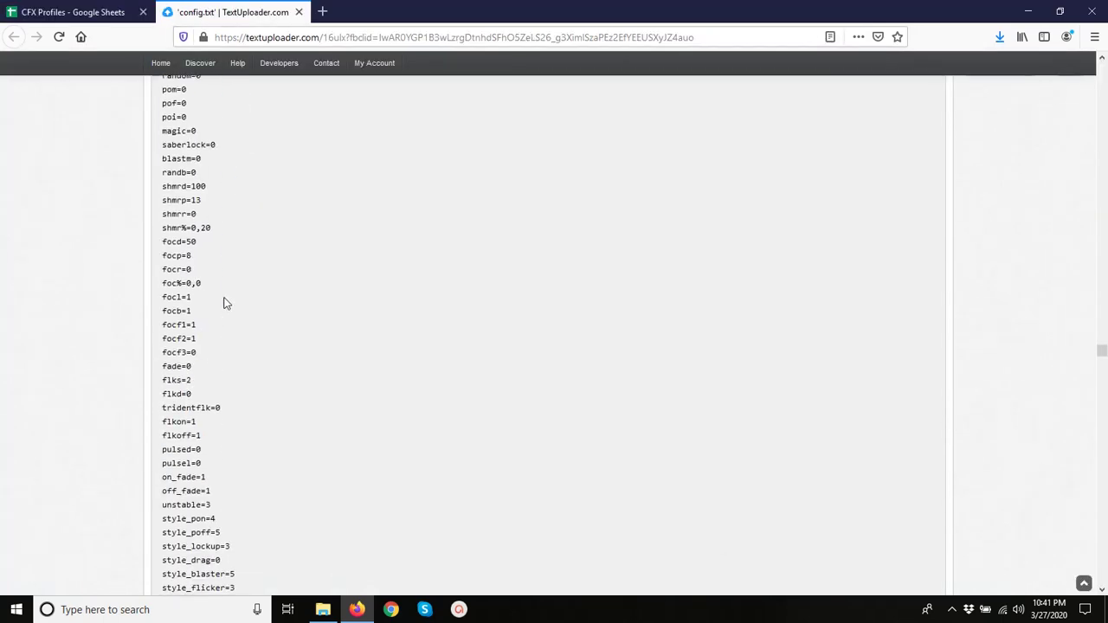
scroll(229, 312, down, 20)
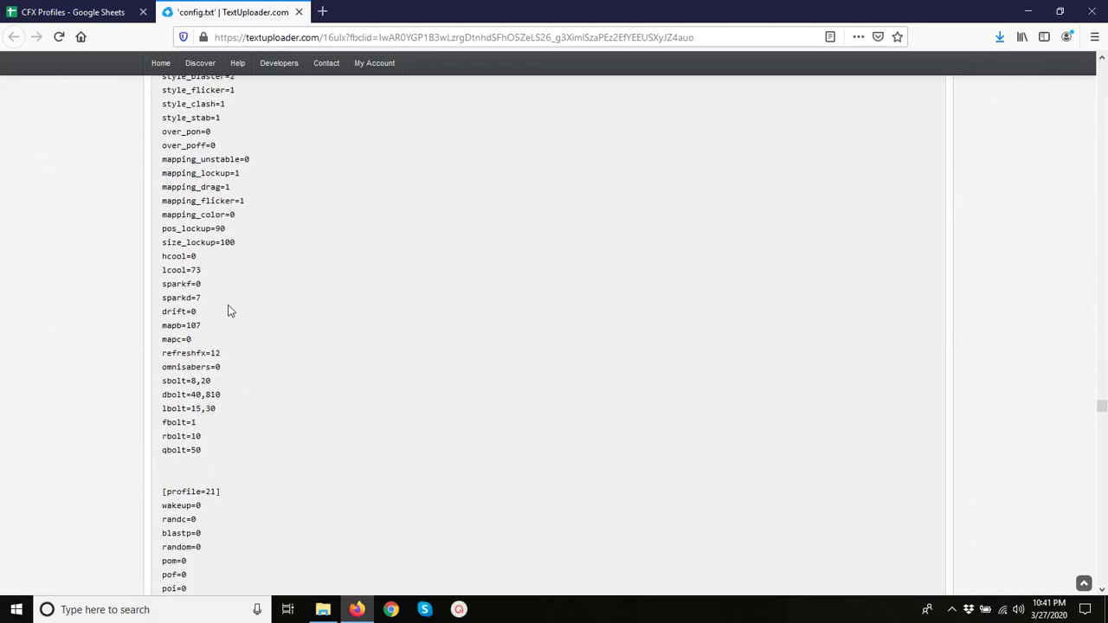
scroll(230, 310, down, 14)
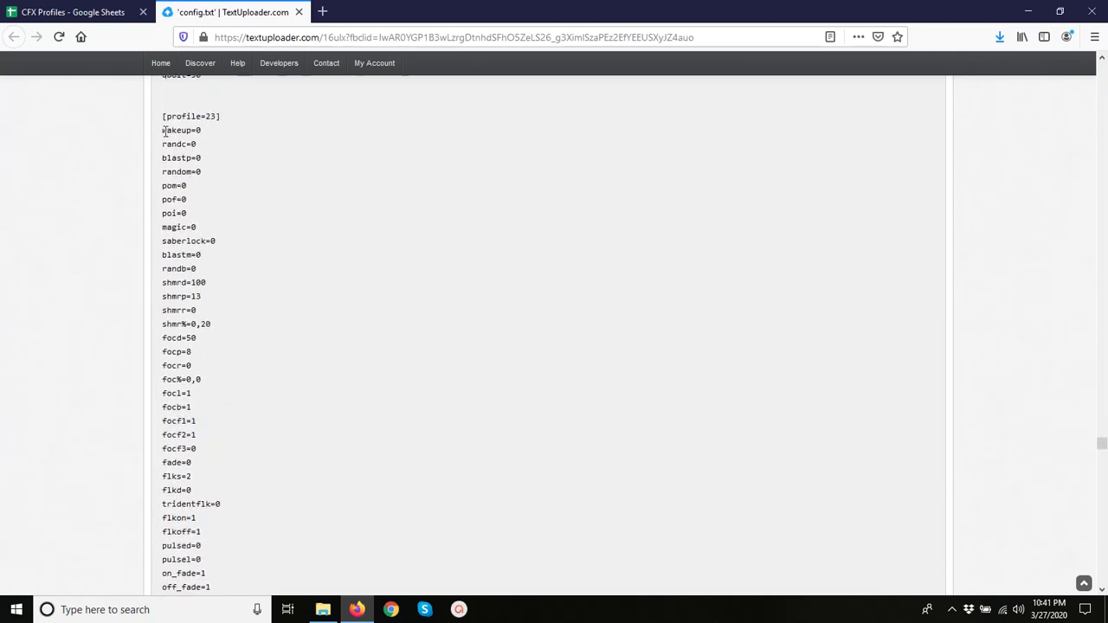
drag(162, 130, 238, 548)
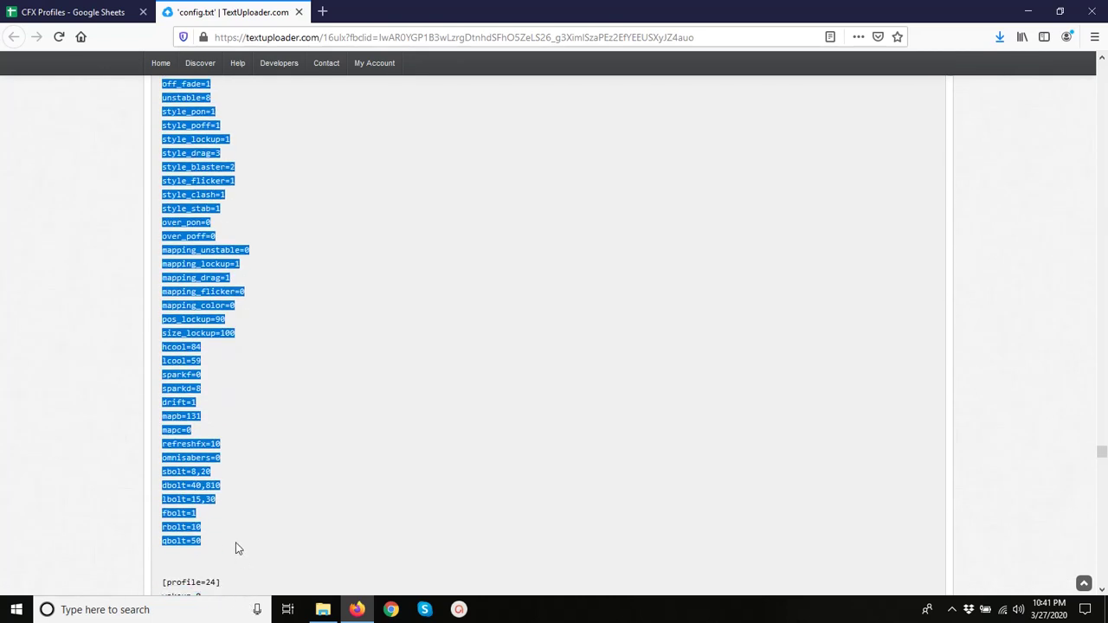
right_click(194, 537)
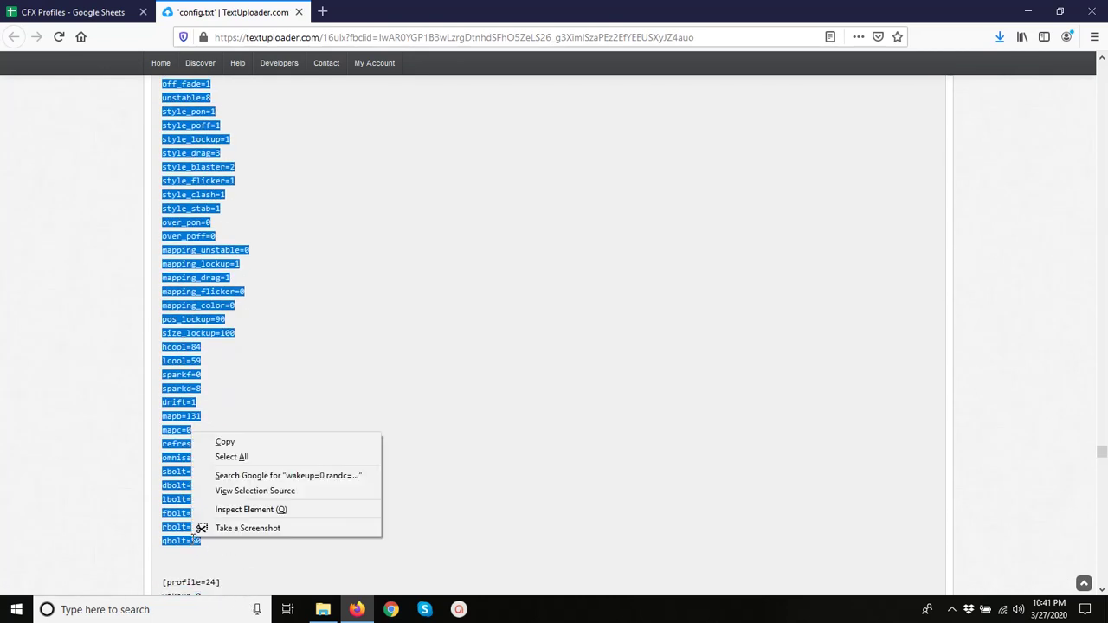
click(230, 443)
Switch to File Explorer, open the config file in Crystal Focus 10 - DEFAULT, and uncomment the [profile=2] heading by removing its ## prefix.
click(323, 609)
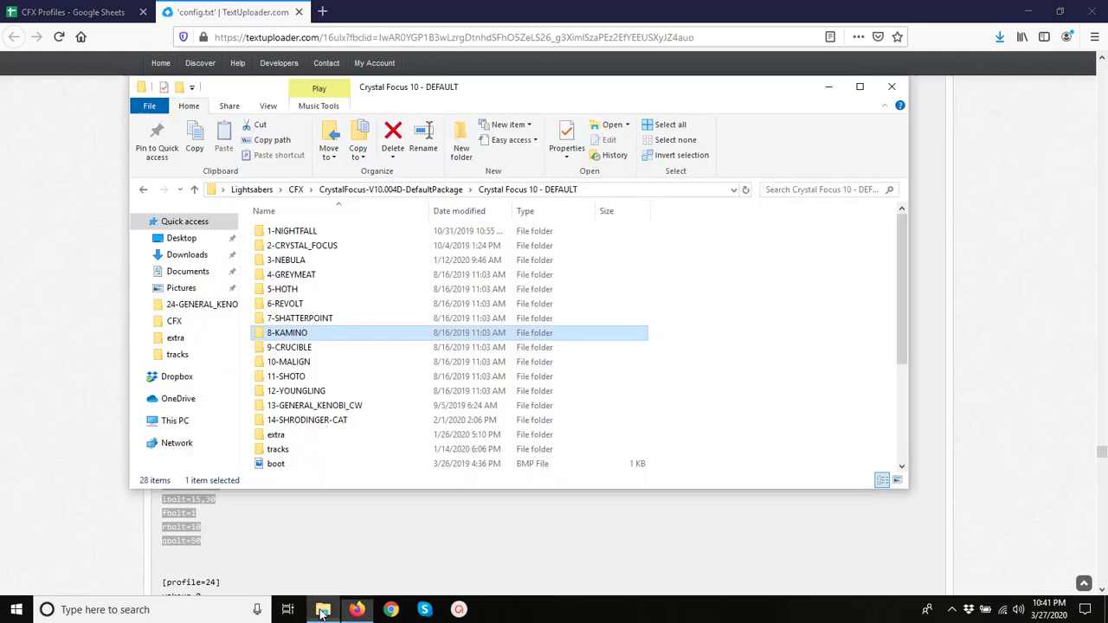
scroll(301, 391, down, 4)
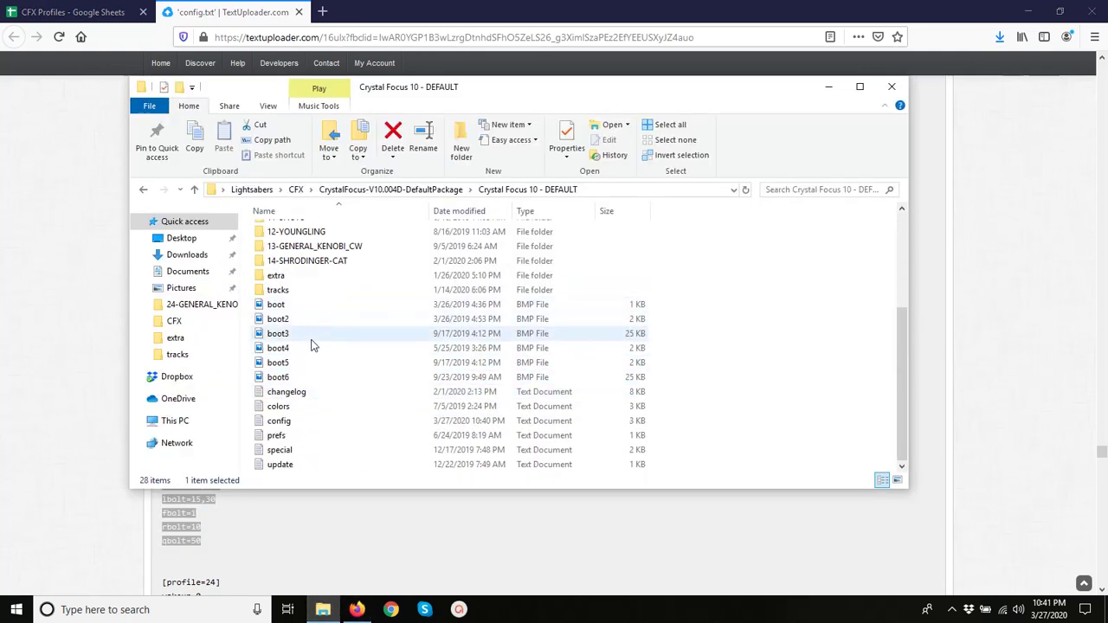
double_click(280, 423)
scroll(262, 368, down, 7)
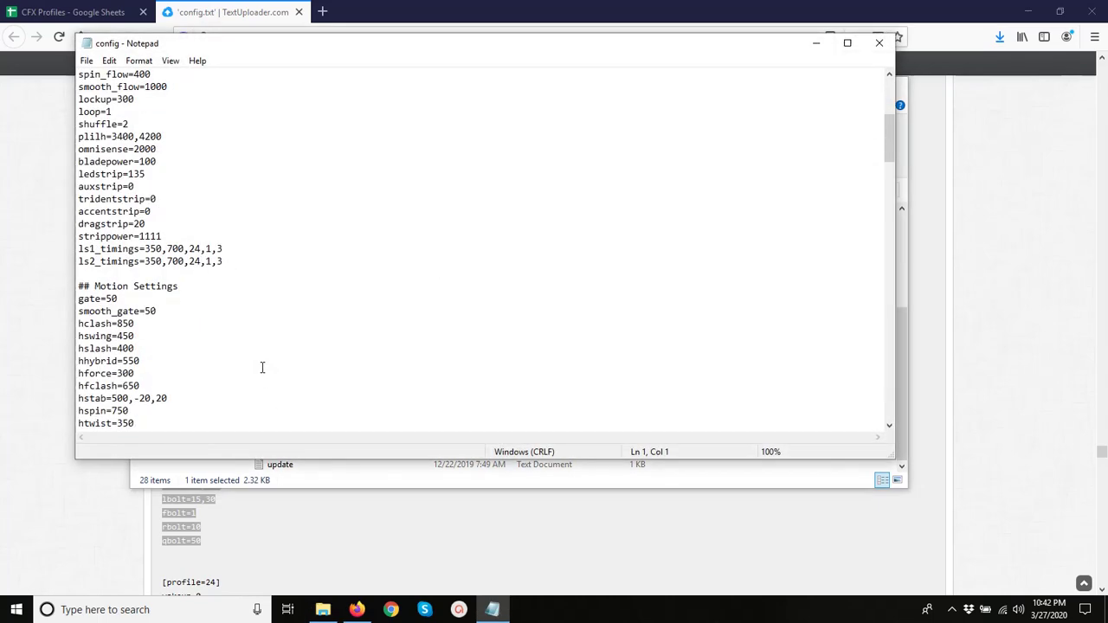
scroll(262, 368, down, 20)
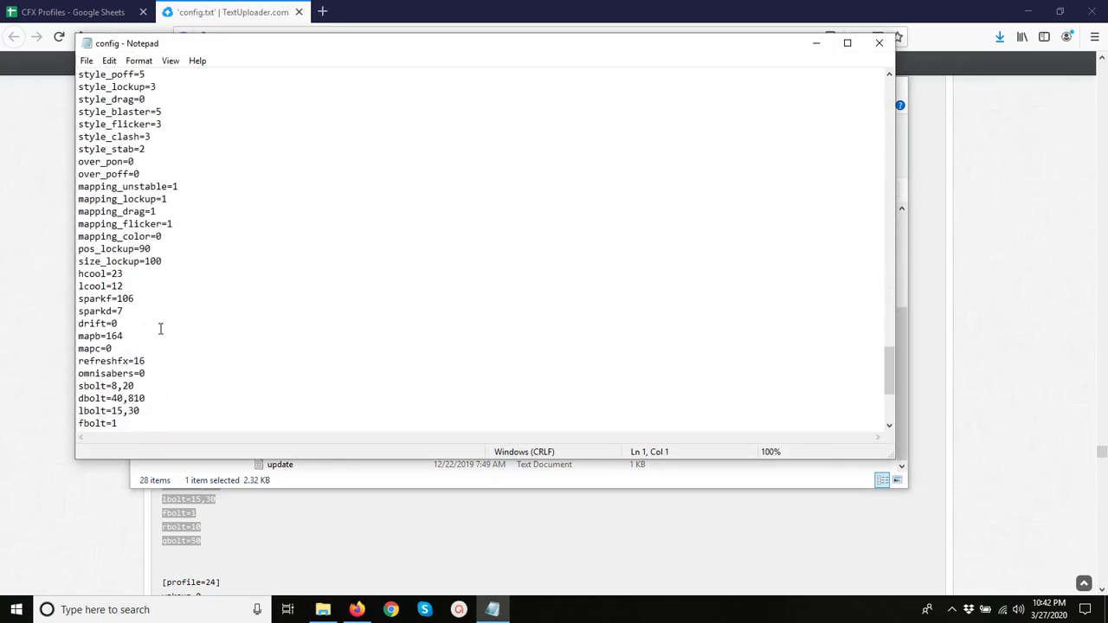
scroll(160, 328, down, 5)
click(98, 299)
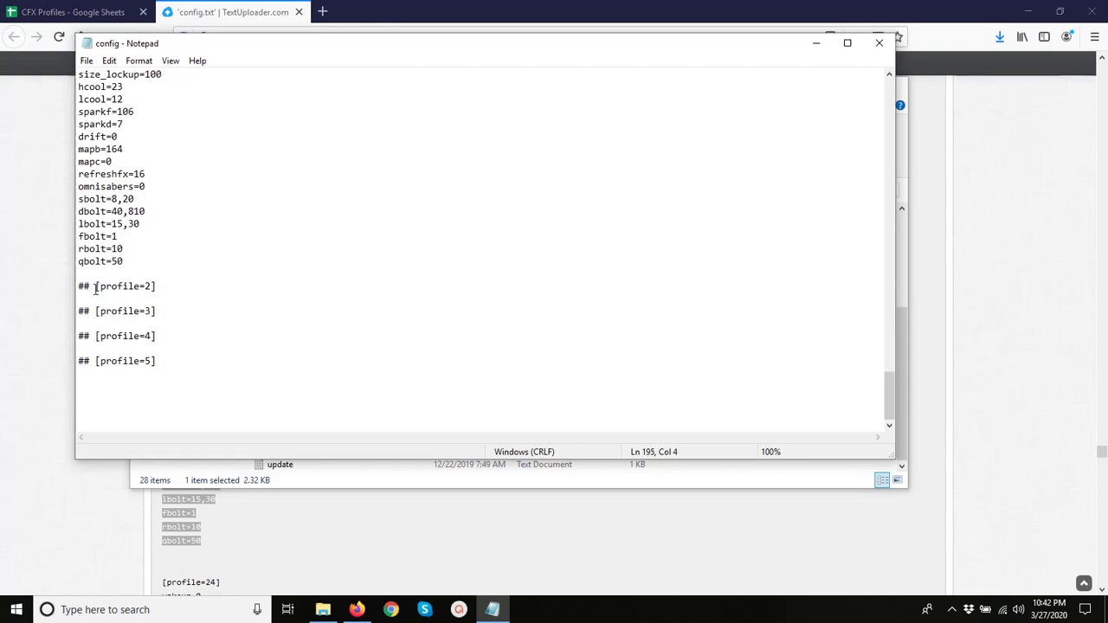
key(BackSpace)
key(BackSpace)
key(BackSpace)
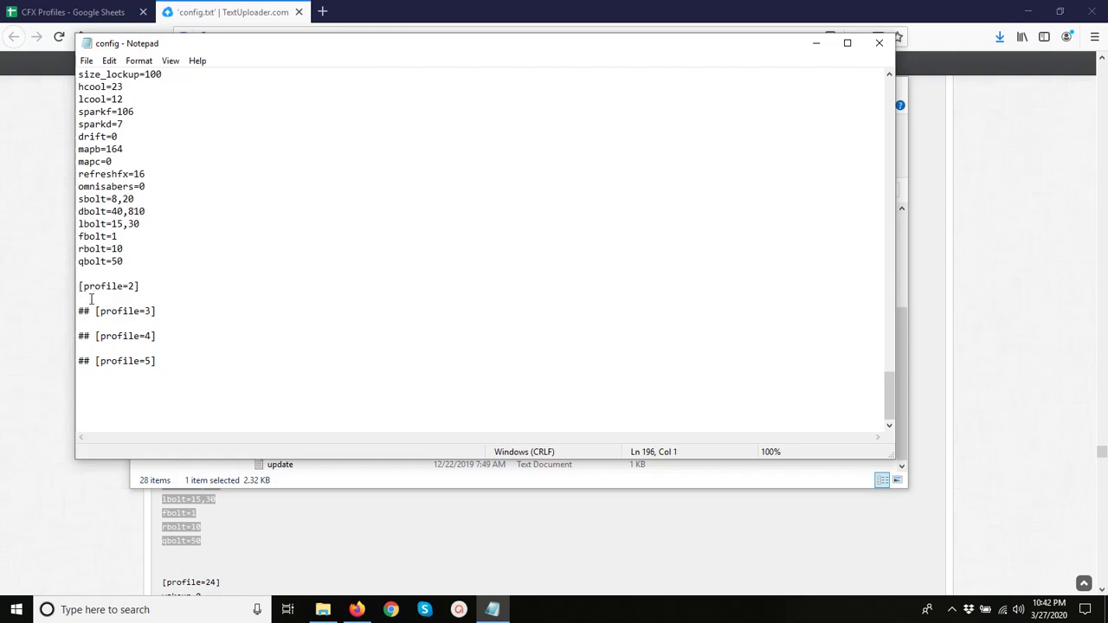
Paste the copied settings beneath [profile=2] and add a line break before the [profile=3] heading.
right_click(90, 298)
click(156, 359)
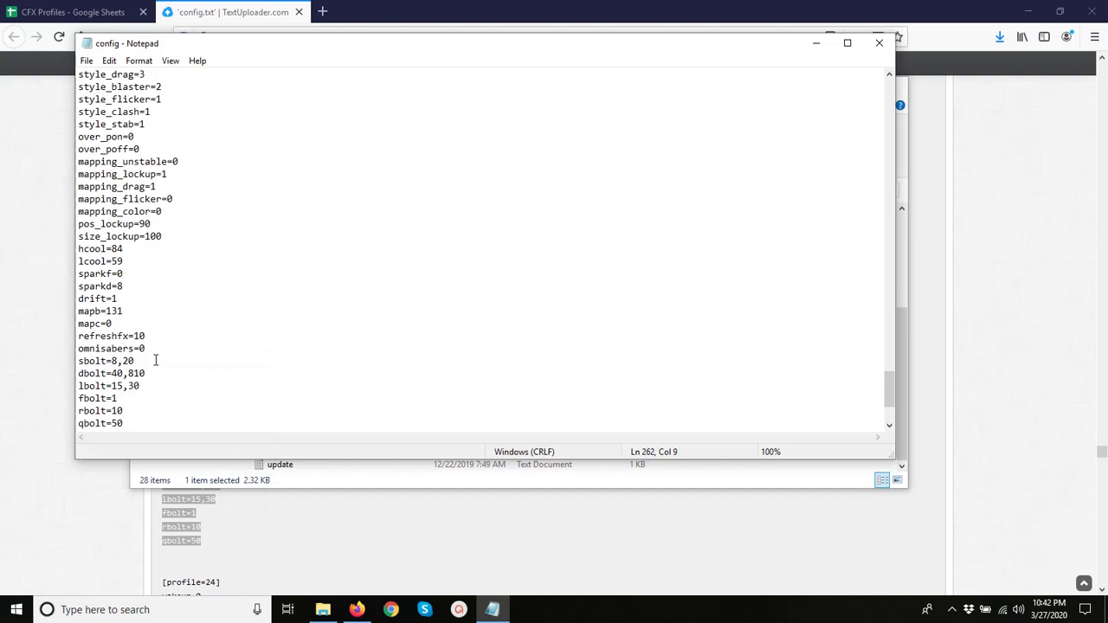
scroll(156, 360, down, 2)
key(Return)
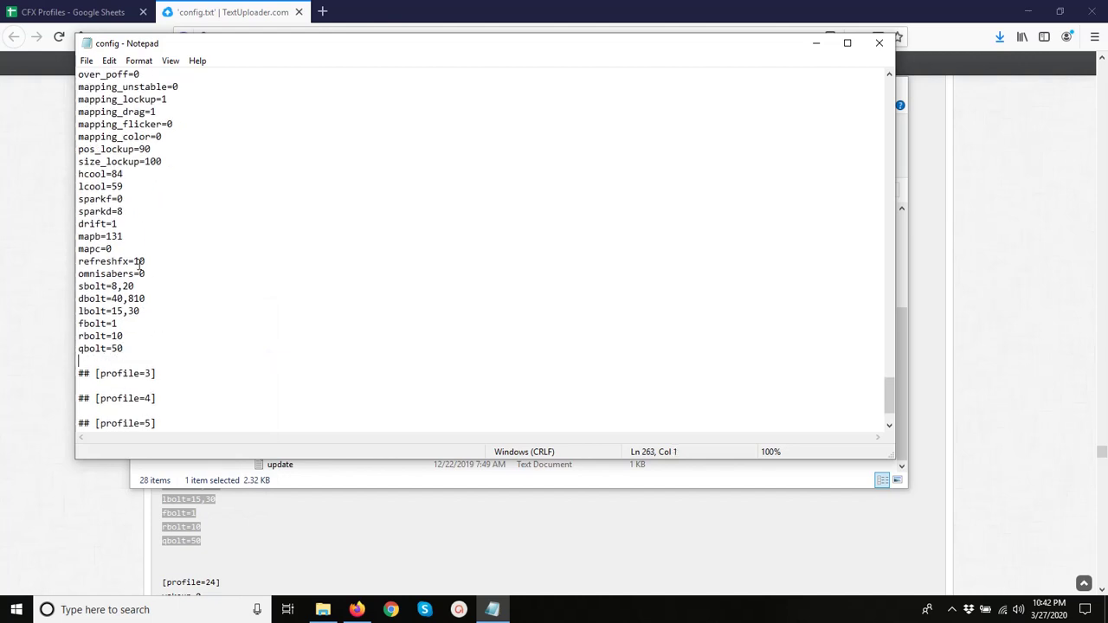
Check the new [profile=2] section and close the config file with its changes saved.
scroll(154, 270, up, 18)
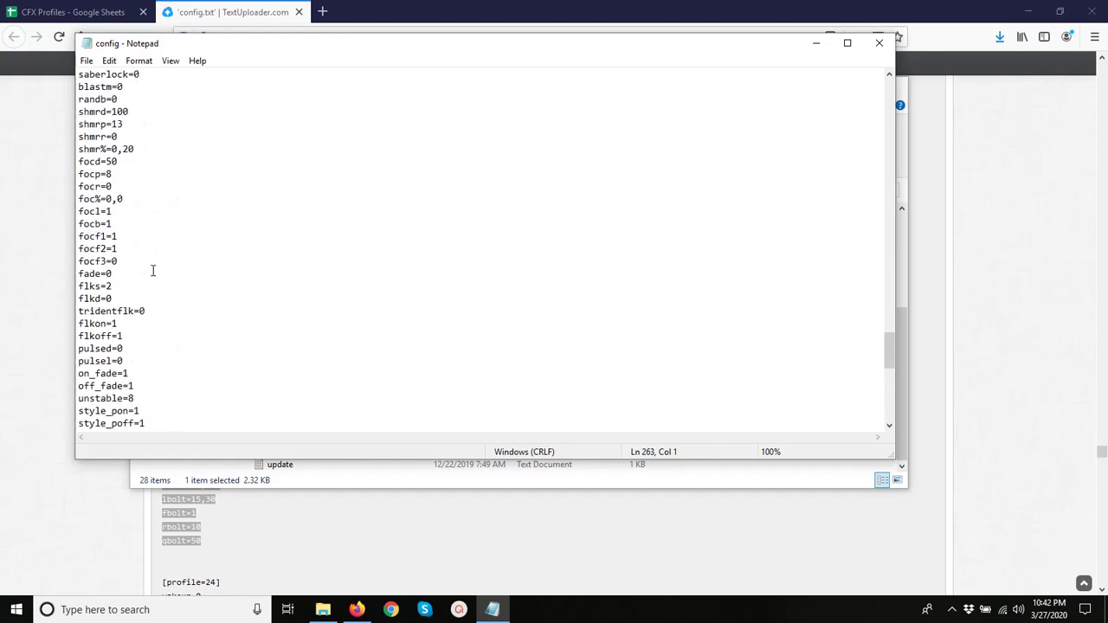
scroll(153, 271, up, 3)
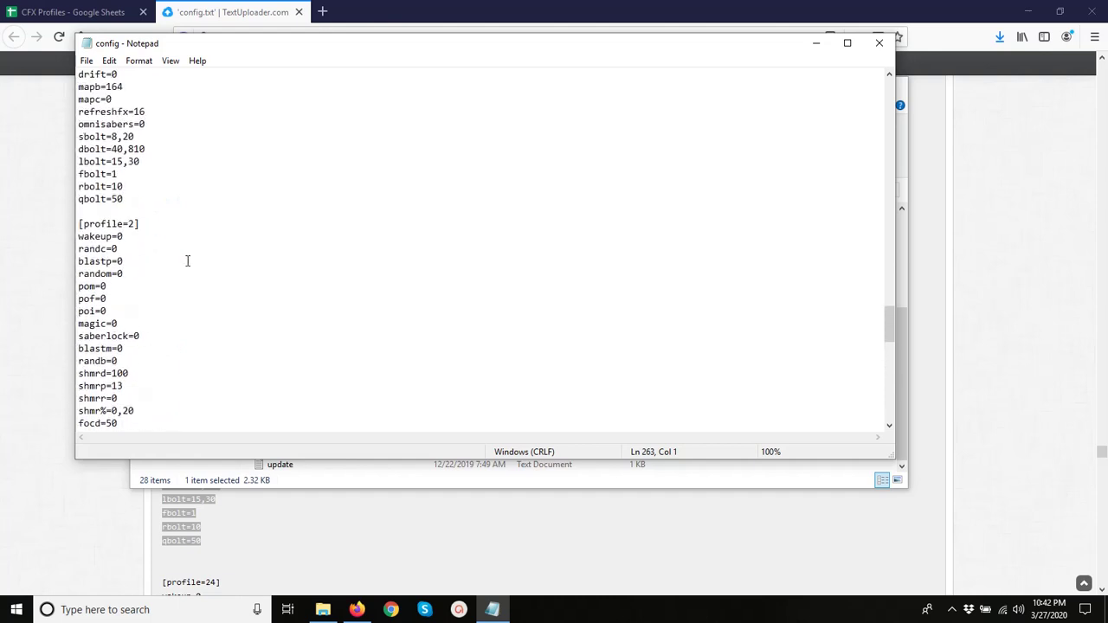
click(880, 44)
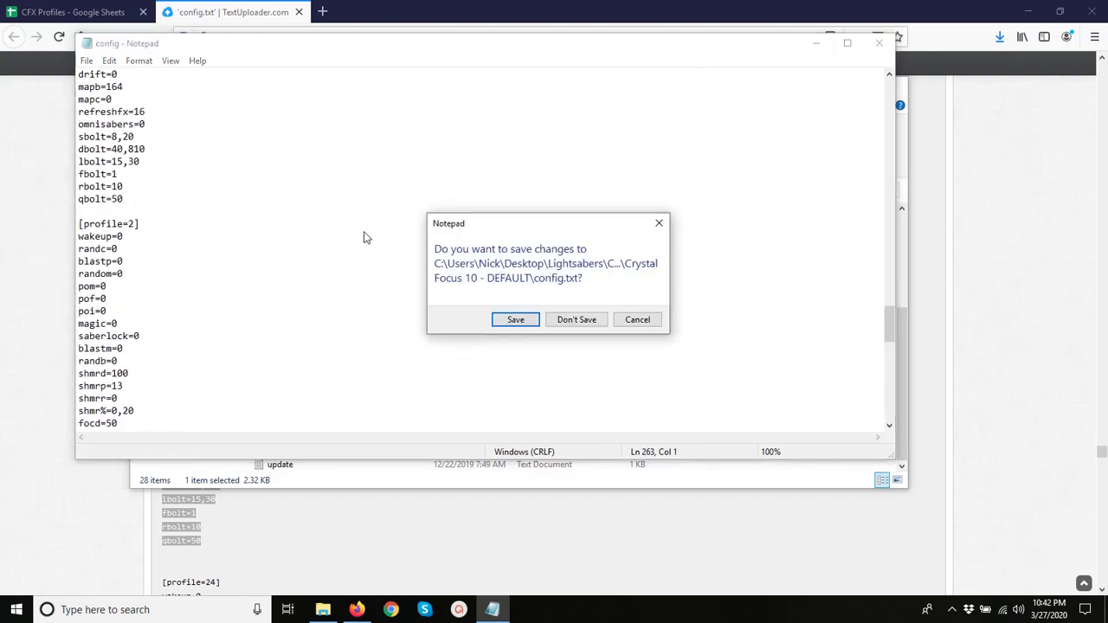
click(516, 319)
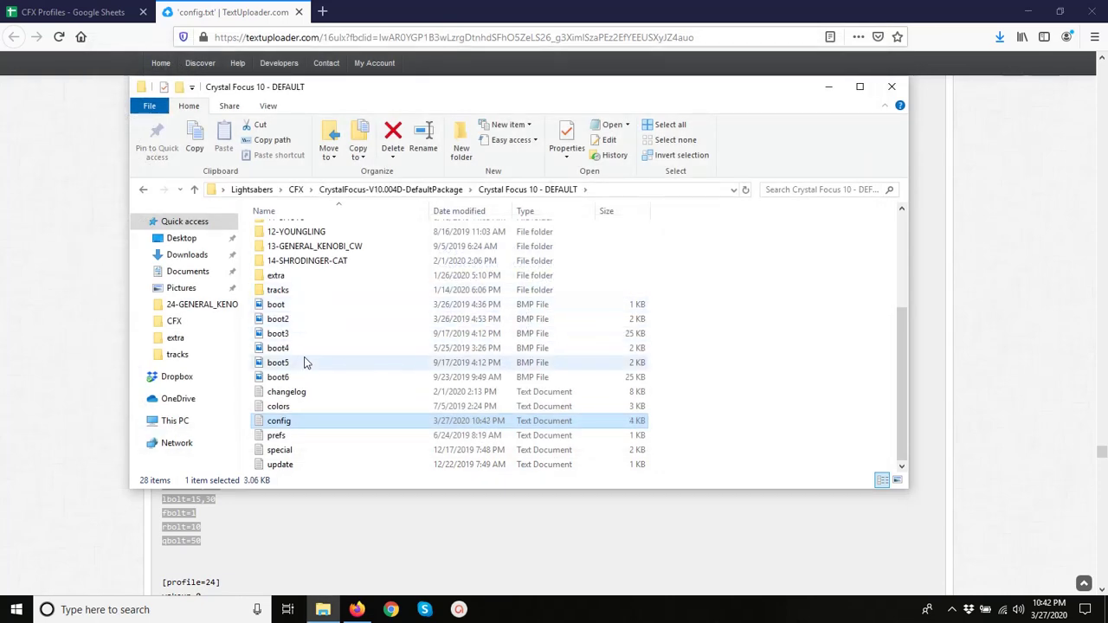
Open the colors file and copy the whole [color=13] block, from its heading through the tridentm line.
double_click(289, 406)
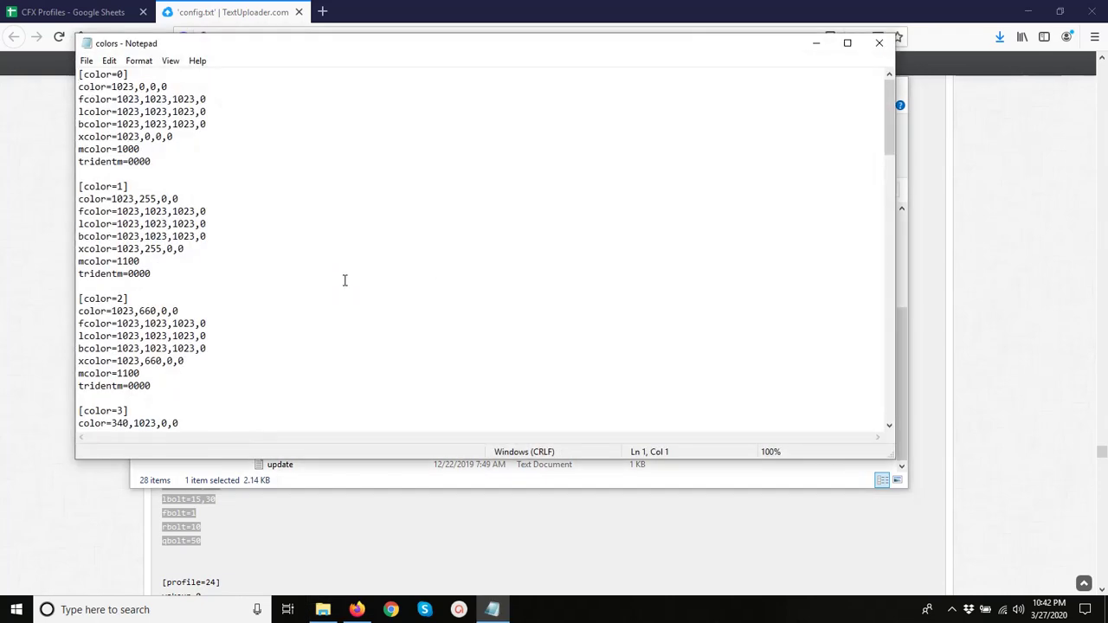
scroll(343, 291, down, 6)
scroll(343, 291, down, 20)
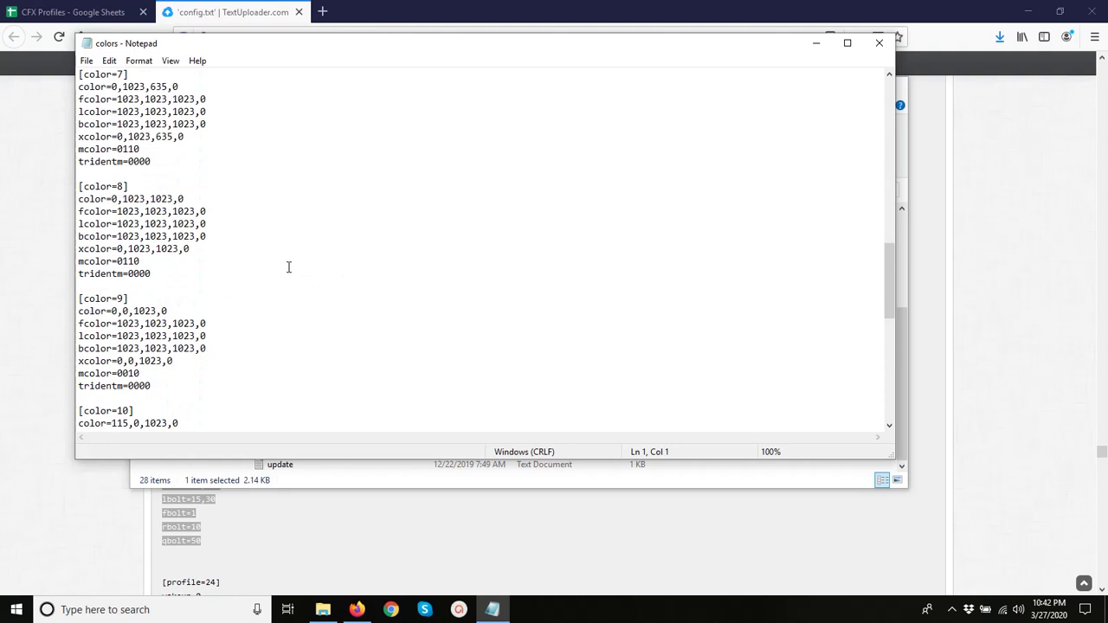
scroll(263, 260, down, 4)
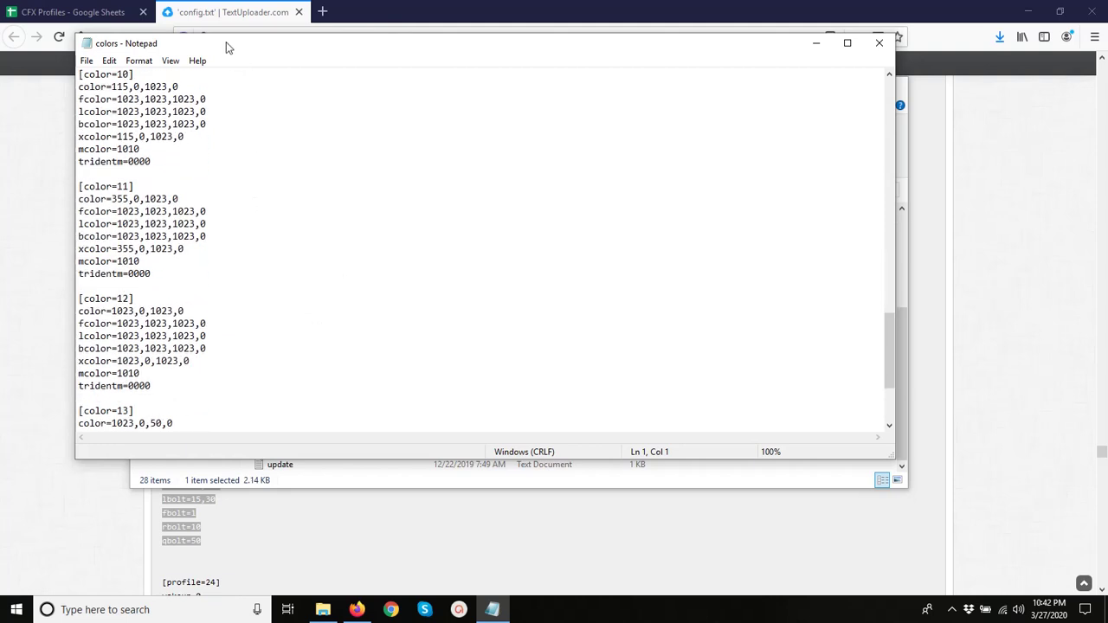
scroll(228, 143, down, 4)
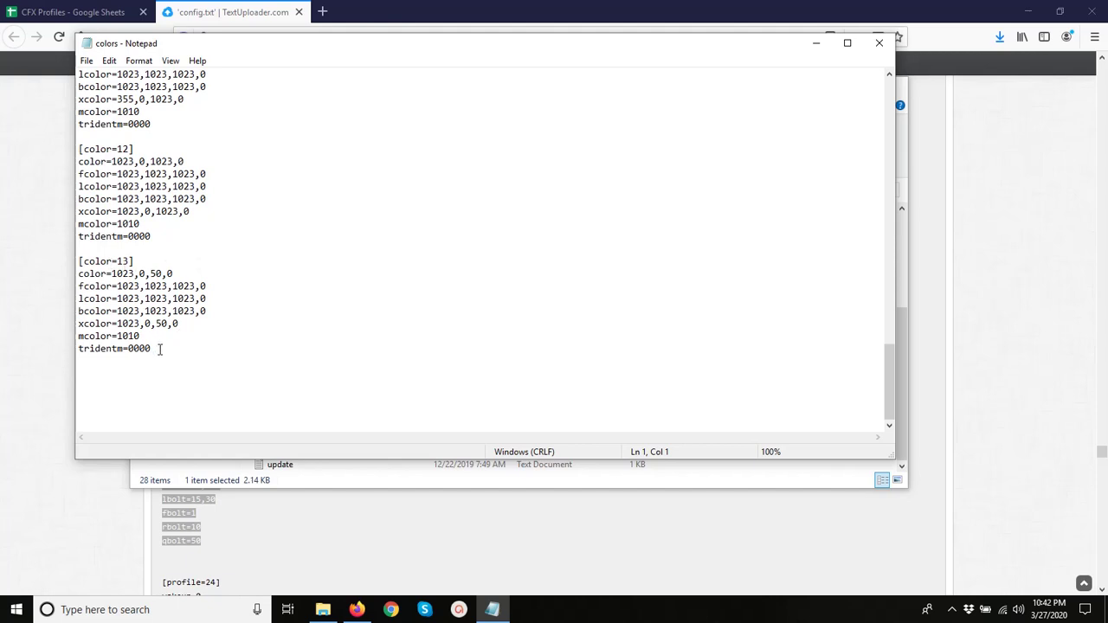
drag(160, 348, 69, 264)
key(ctrl+c)
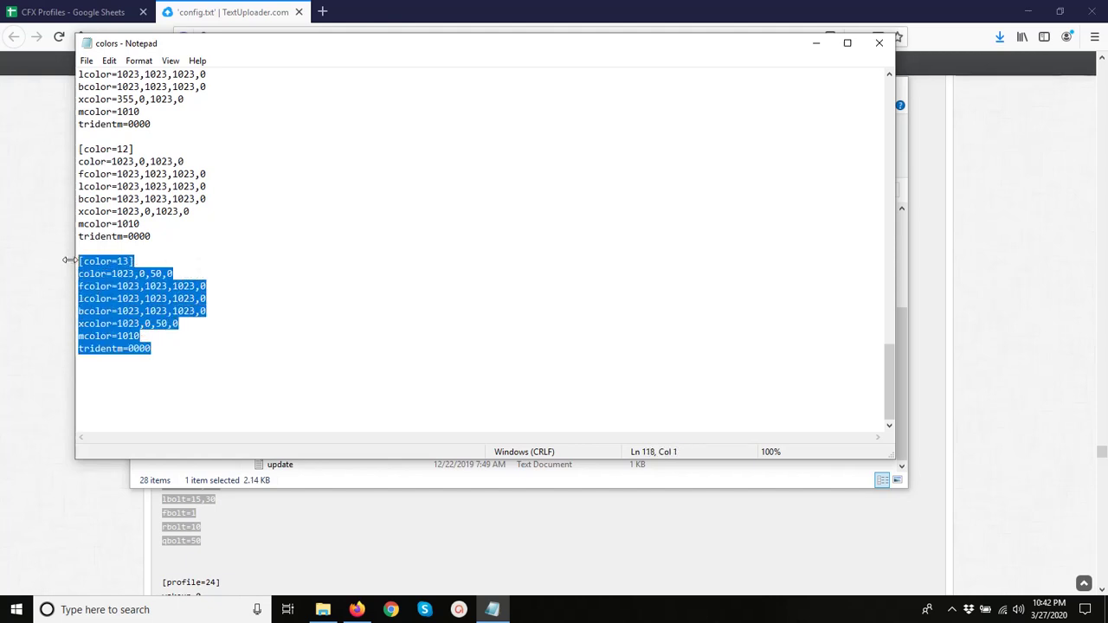
Replace the selected [color=13] block with the copied one, one blank line below [color=12], and renumber its heading to [color=14].
key(Delete)
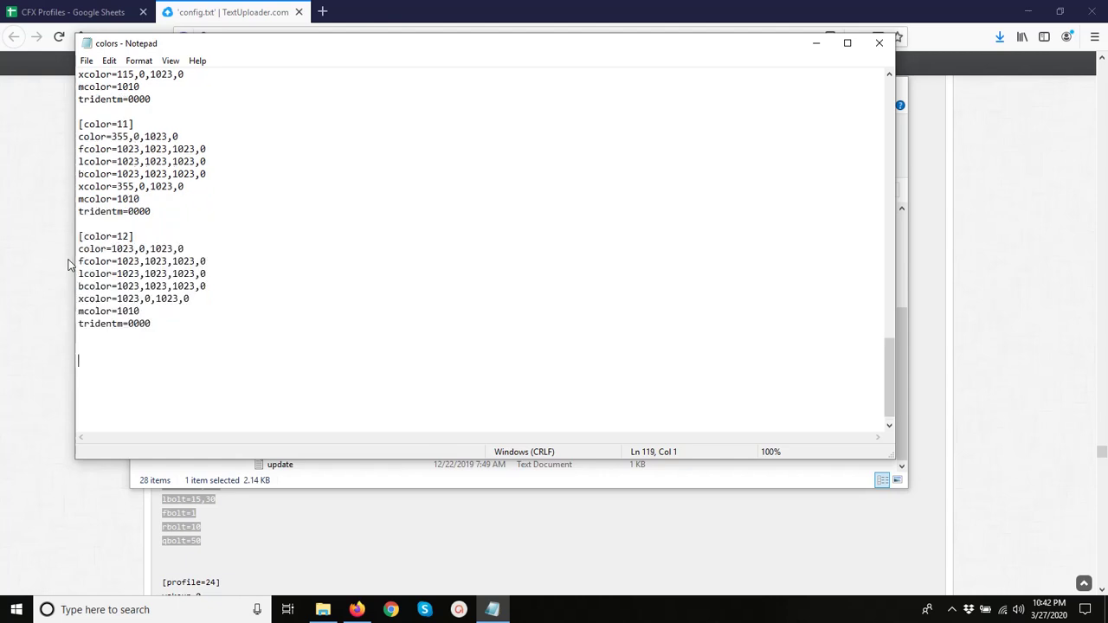
key(ctrl+v)
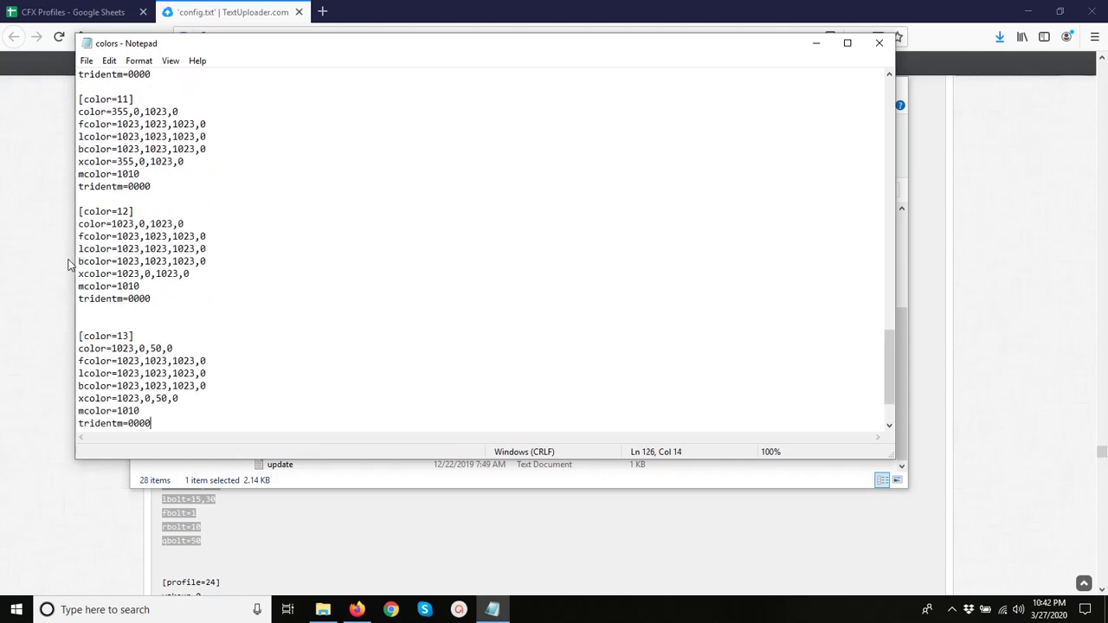
key(BackSpace)
click(128, 323)
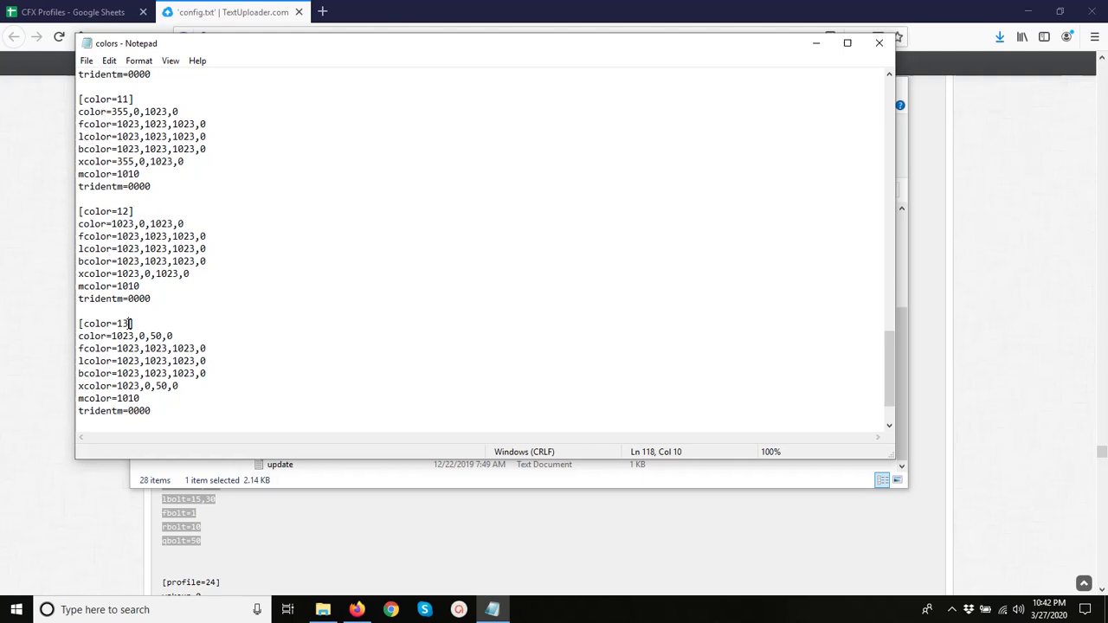
key(BackSpace)
text(4)
scroll(147, 336, down, 1)
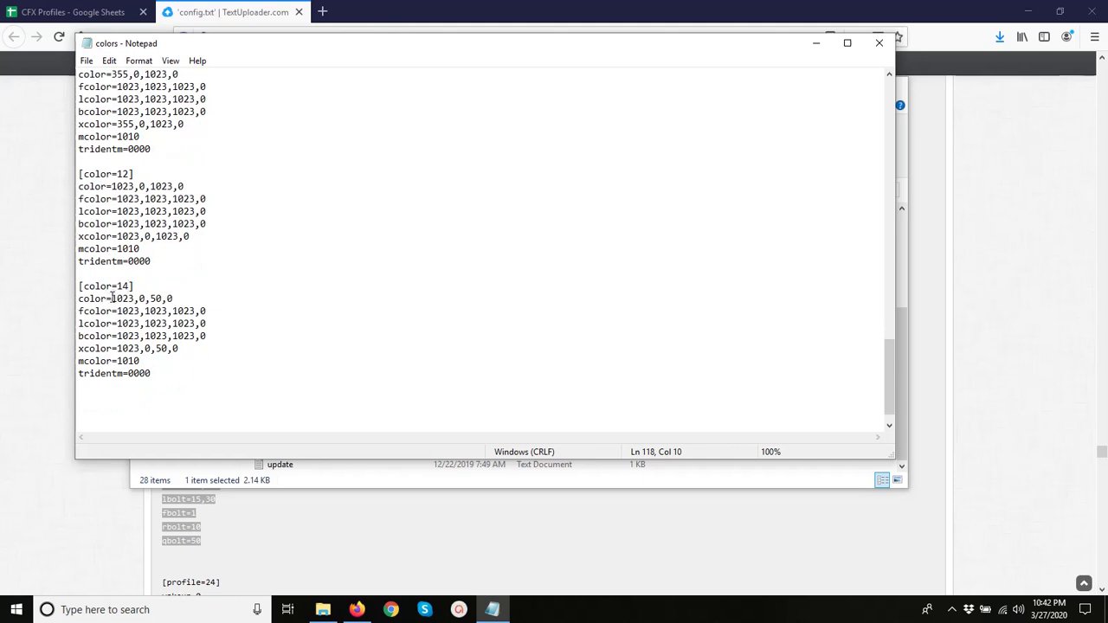
In the [color=14] block, set color to 1023,0,0,0 and fcolor to 0,0,1023,0.
drag(111, 299, 134, 298)
drag(162, 298, 151, 300)
text(0)
drag(117, 312, 152, 311)
text(0,)
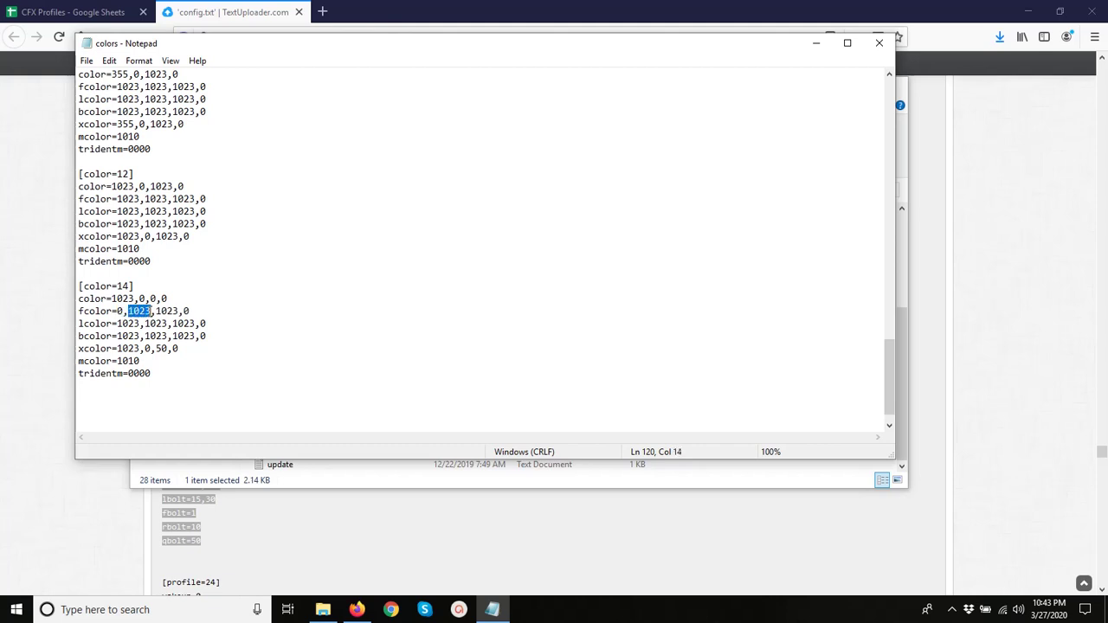
text(0)
drag(179, 311, 78, 312)
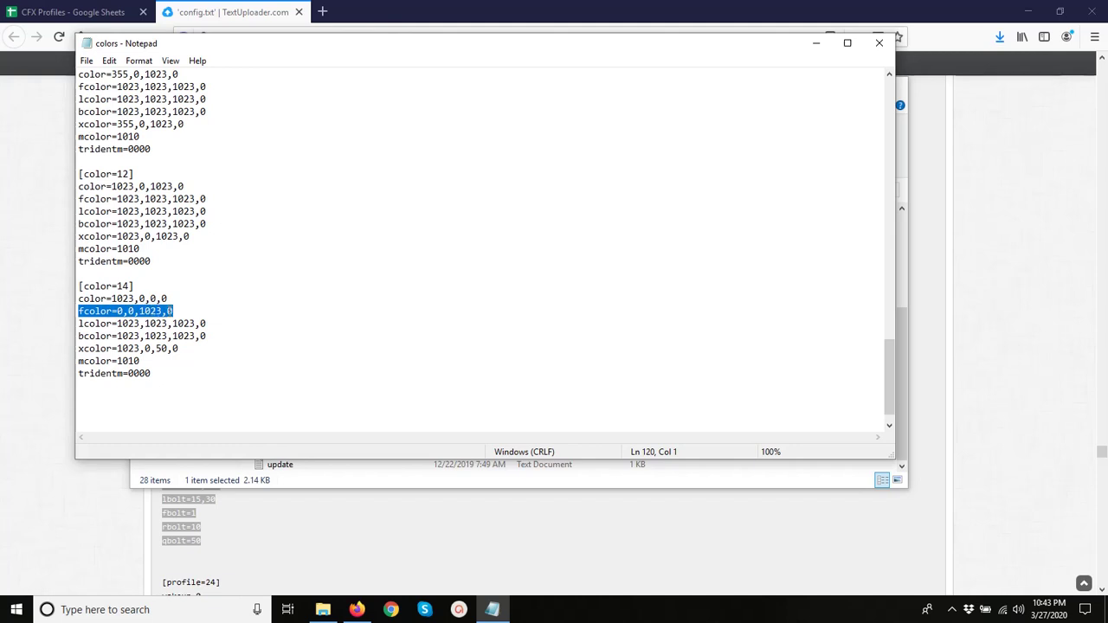
click(182, 312)
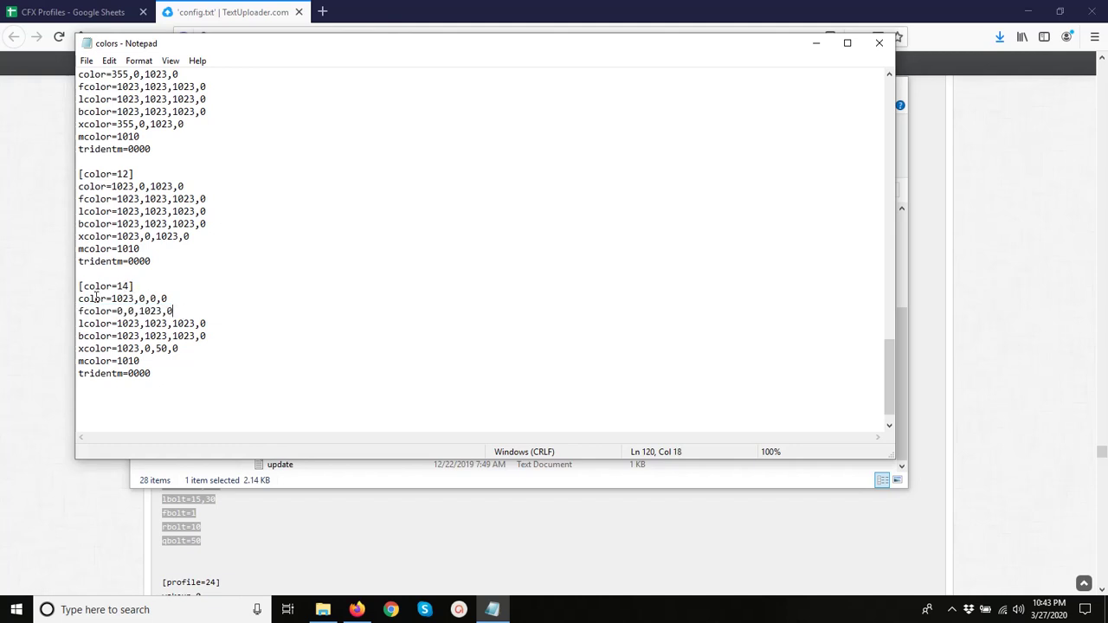
Save the edited colors file and close it.
click(86, 60)
click(113, 108)
click(878, 42)
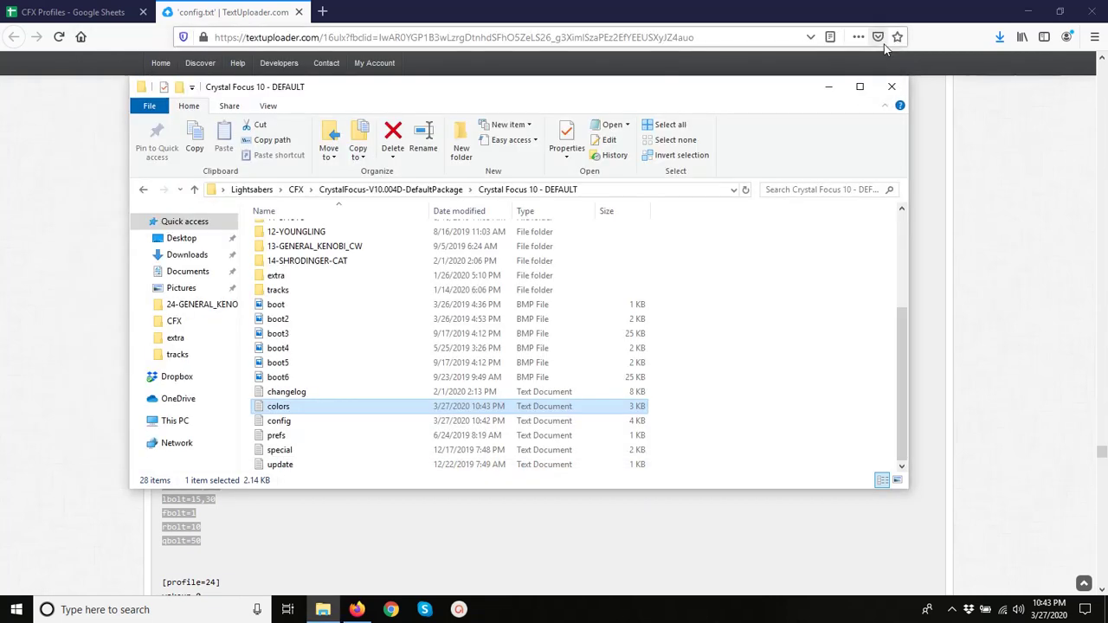
Open the font_config file in the 3-NEBULA font folder.
click(299, 234)
scroll(301, 294, up, 2)
scroll(301, 304, up, 2)
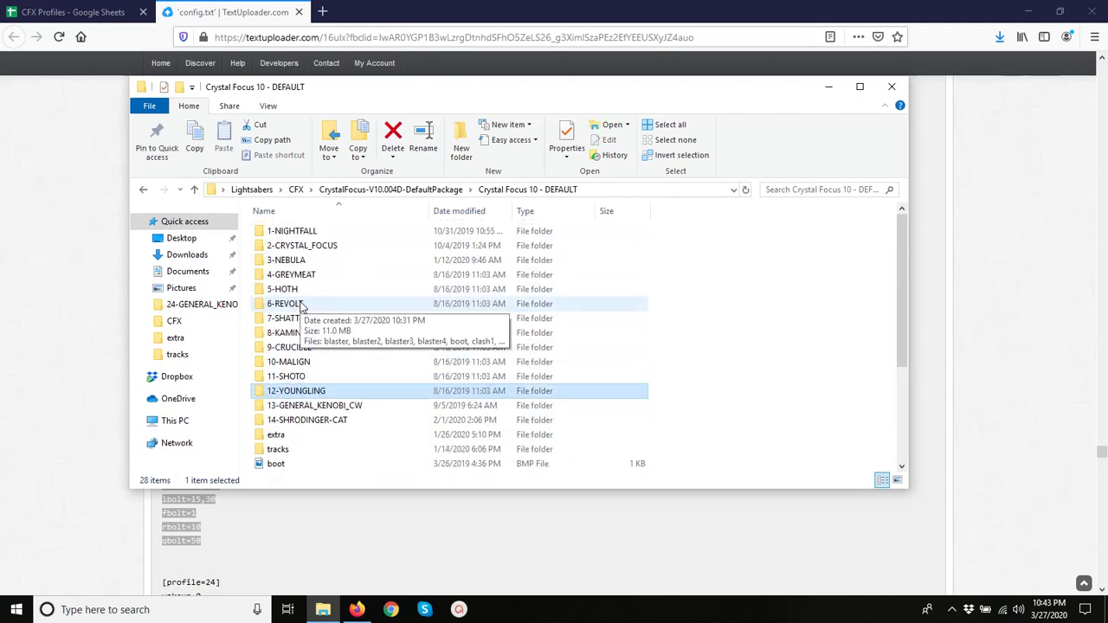
click(289, 262)
double_click(289, 263)
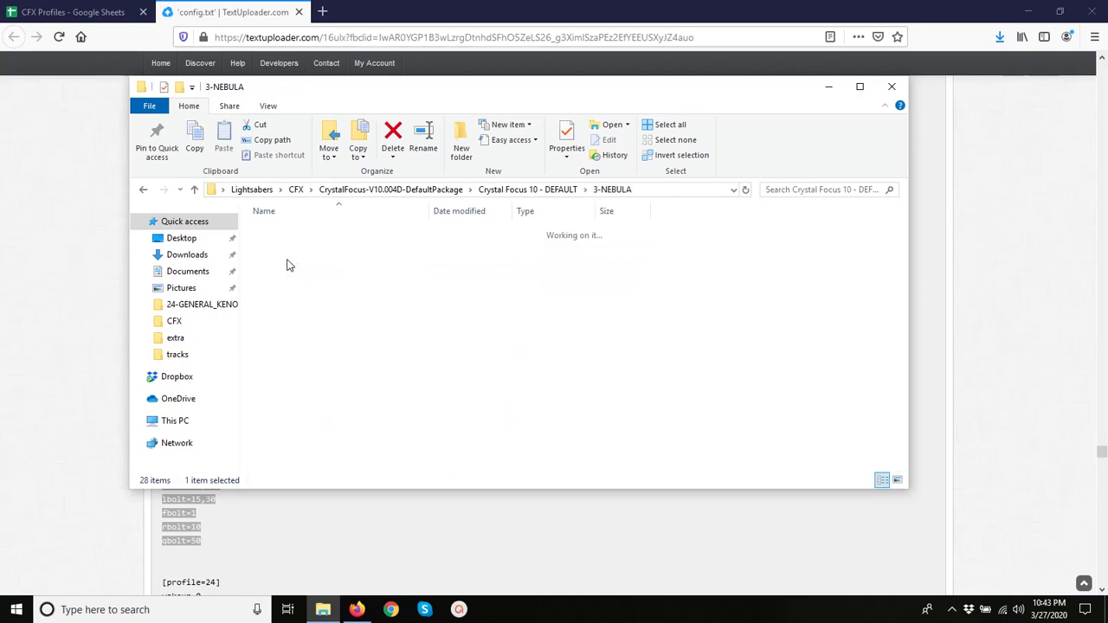
scroll(288, 262, down, 8)
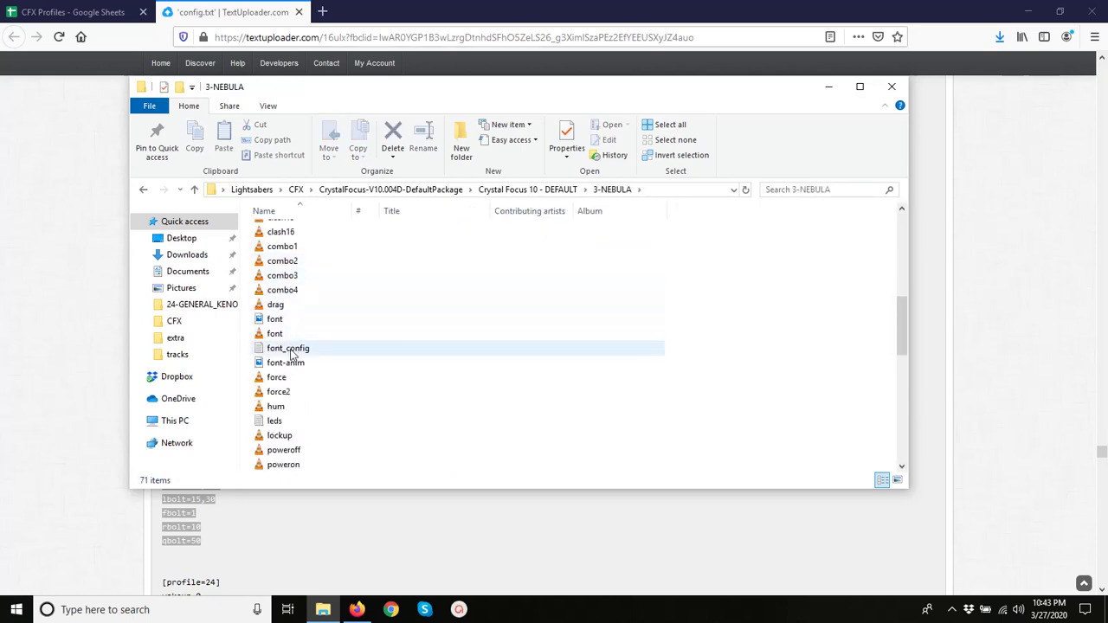
double_click(290, 349)
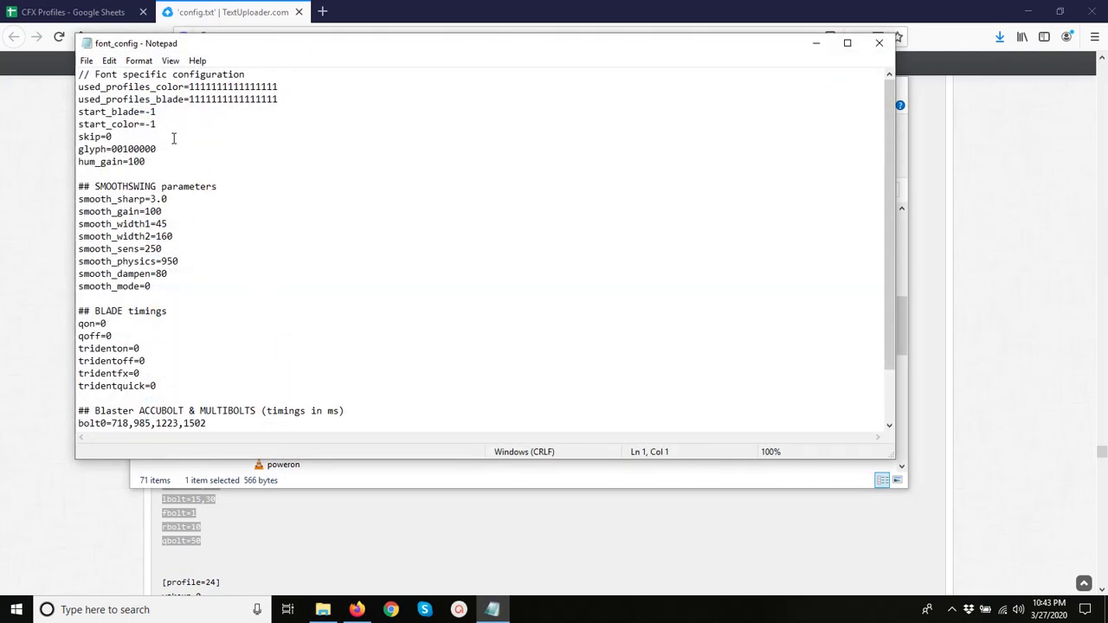
Set start_blade to 2 and start_color to 14 in the font_config file, and close it with the changes saved.
drag(164, 114, 145, 113)
text(0)
drag(160, 124, 146, 125)
text(14)
click(879, 43)
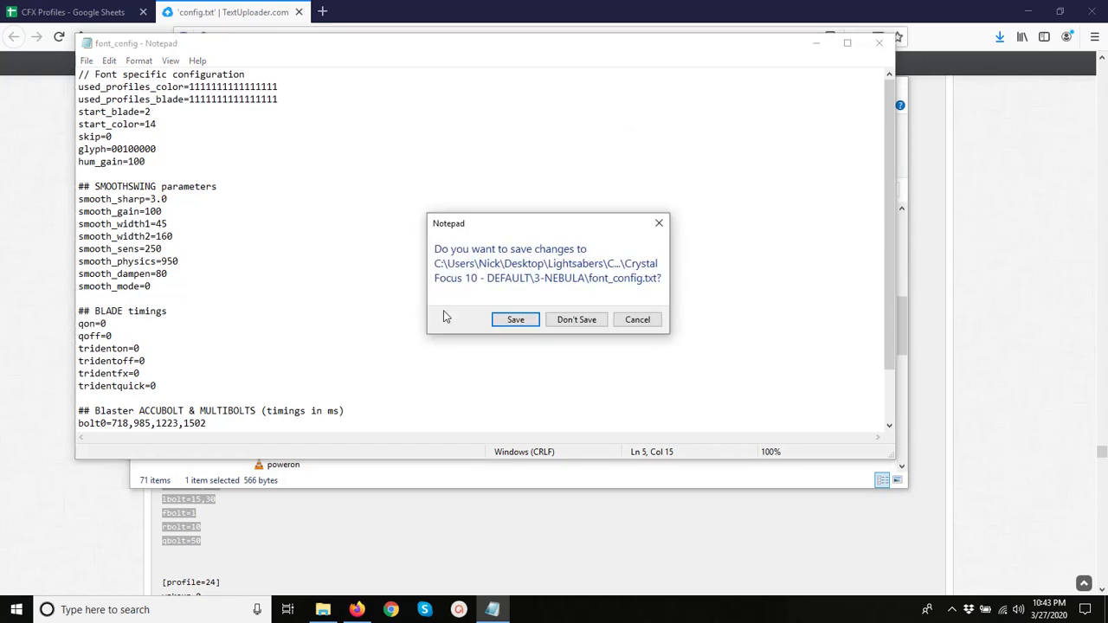
click(517, 321)
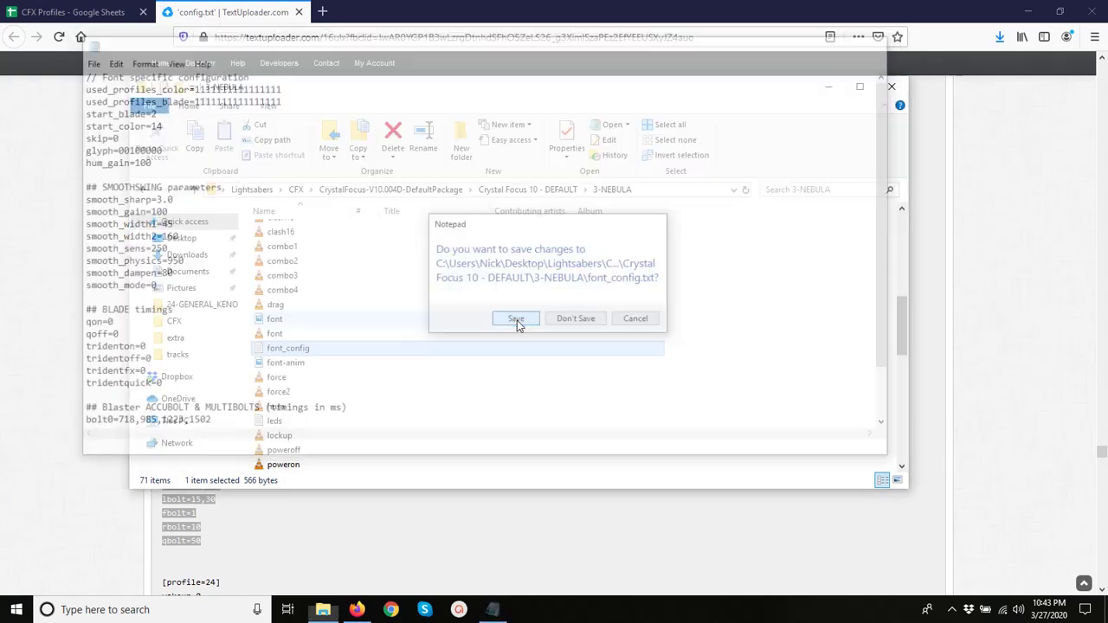